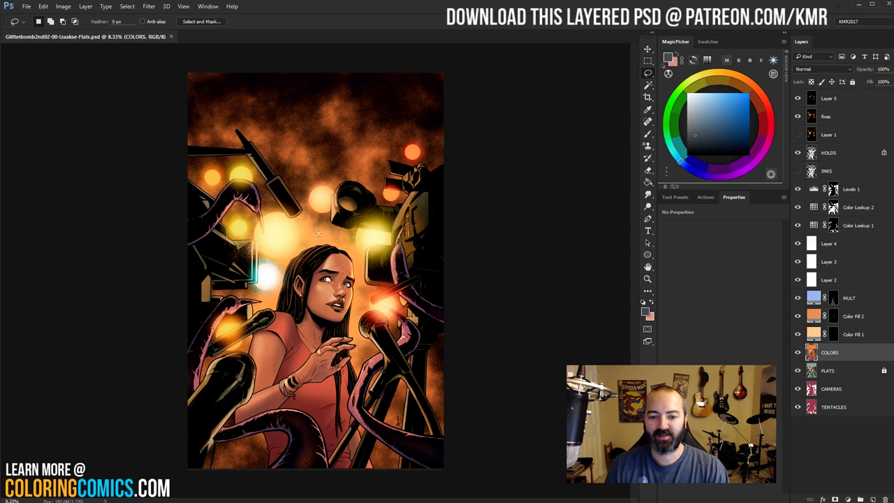
# Zoom in on the cover to 12.5% and pan to frame the woman among the microphones and tentacles
pyautogui.press('z')
pyautogui.click(416, 231)
pyautogui.click(415, 232)
pyautogui.press('l')
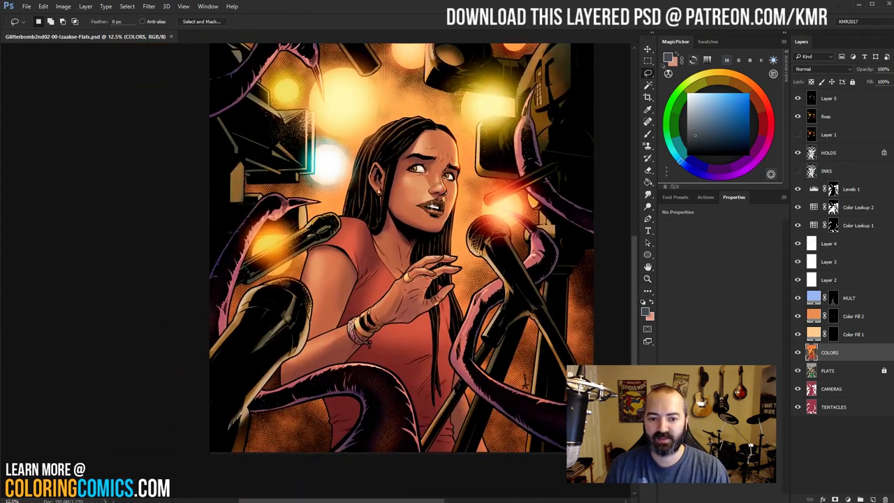
pyautogui.moveTo(448, 185); pyautogui.dragTo(445, 226)
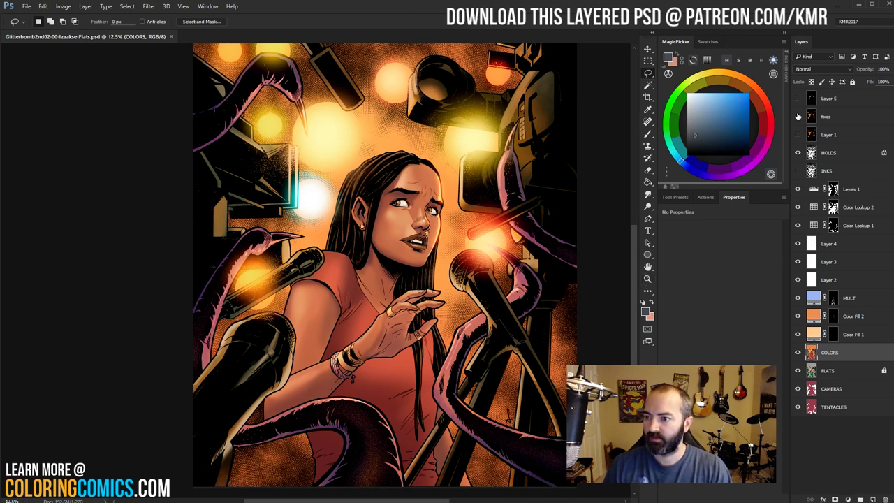
# Hide the glow, light-flare, adjustment, colour-fill, COLORS, FLATS and CAMERAS layers
pyautogui.moveTo(798, 116); pyautogui.dragTo(809, 96)
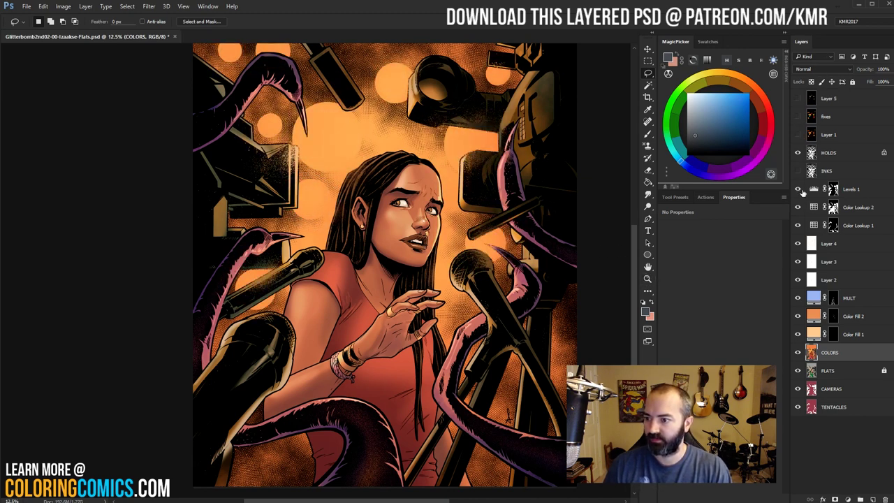
pyautogui.moveTo(800, 195); pyautogui.dragTo(799, 339)
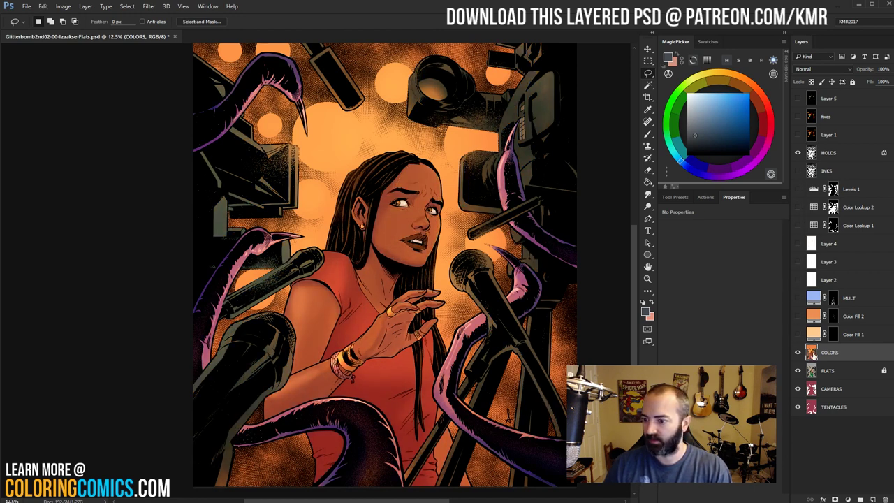
pyautogui.moveTo(595, 253); pyautogui.dragTo(613, 202)
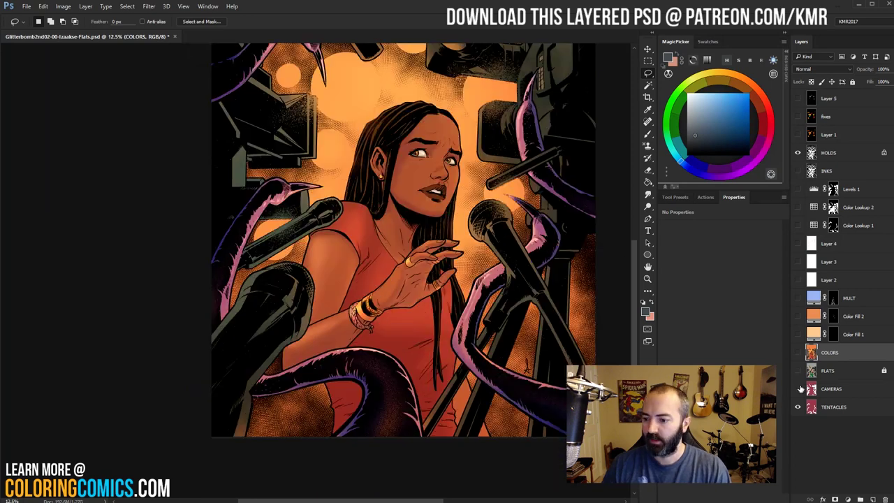
pyautogui.moveTo(798, 389); pyautogui.dragTo(799, 353)
pyautogui.moveTo(557, 314); pyautogui.dragTo(559, 364)
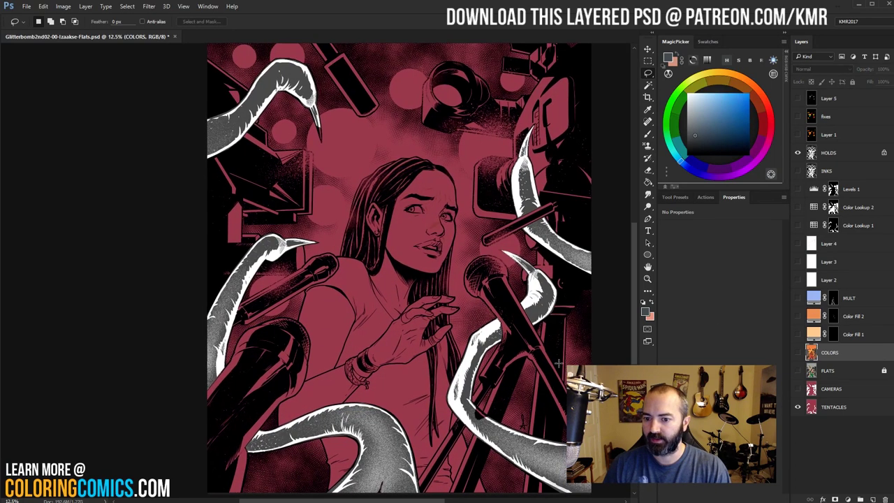
# Show the CAMERAS layer on its own, comparing it against the tentacle shapes
pyautogui.click(798, 389)
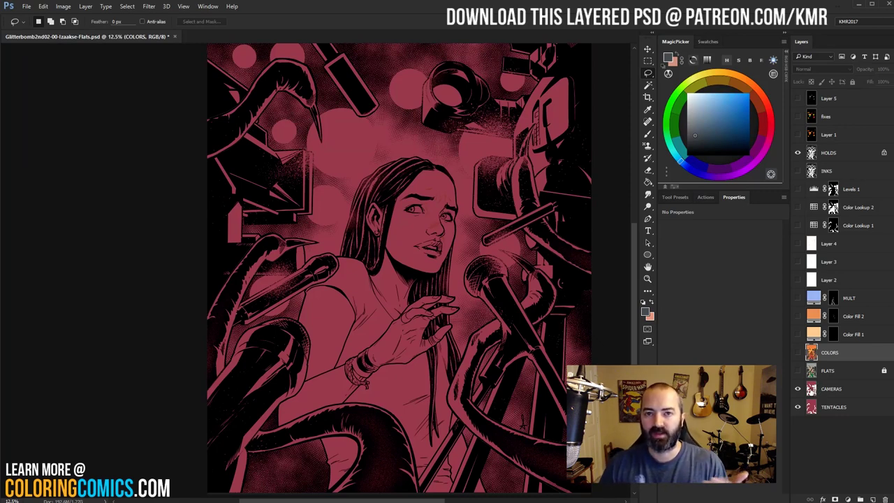
pyautogui.keyDown('alt'); pyautogui.click(800, 390); pyautogui.keyUp('alt')
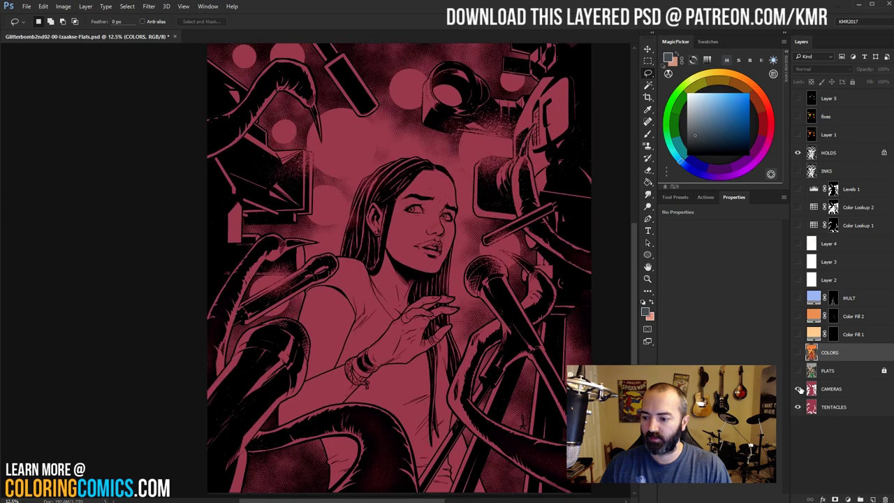
pyautogui.keyDown('alt'); pyautogui.click(799, 407); pyautogui.keyUp('alt')
pyautogui.keyDown('alt'); pyautogui.click(799, 406); pyautogui.keyUp('alt')
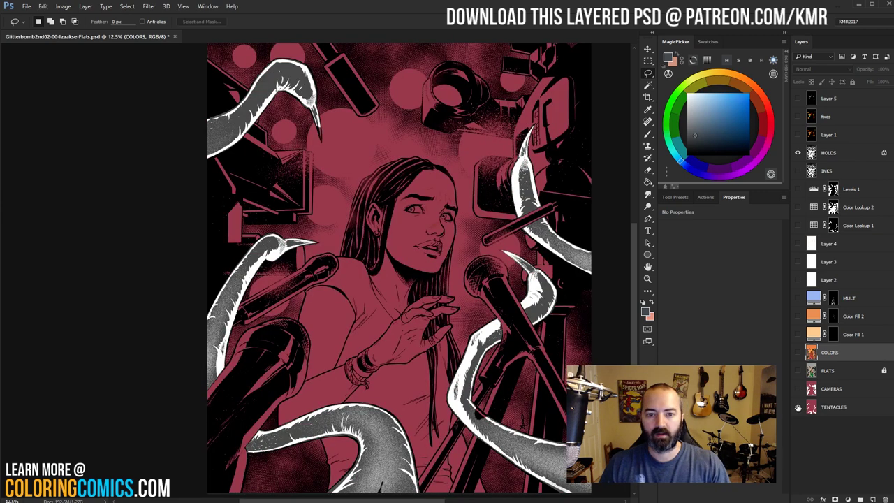
pyautogui.click(798, 389)
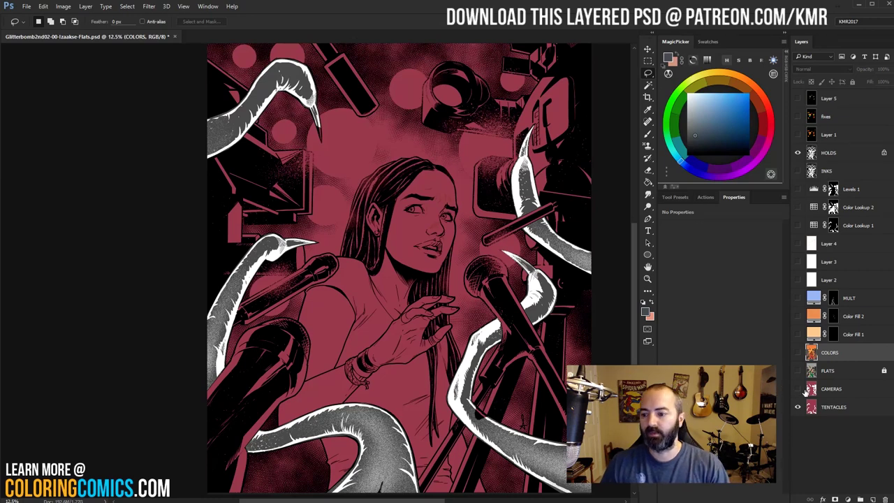
pyautogui.keyDown('alt'); pyautogui.click(797, 389); pyautogui.keyUp('alt')
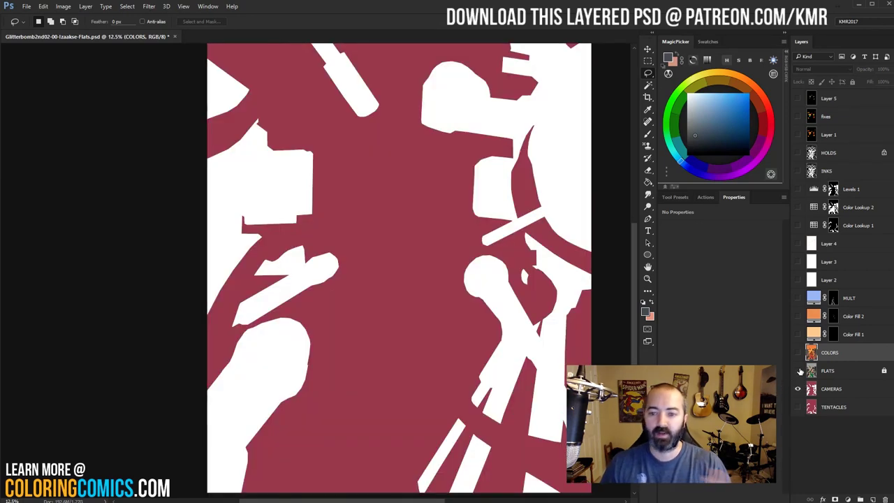
# Turn the TENTACLES, FLATS, COLORS and INKS layers back on
pyautogui.click(798, 370)
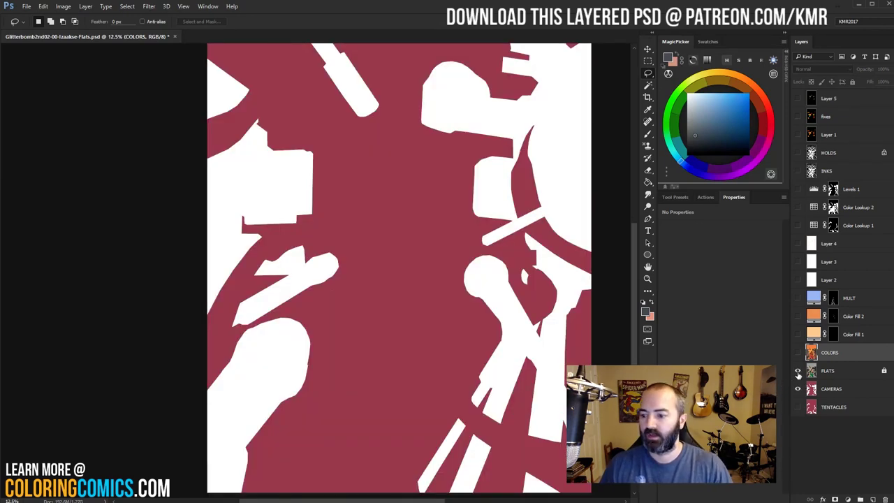
pyautogui.click(798, 406)
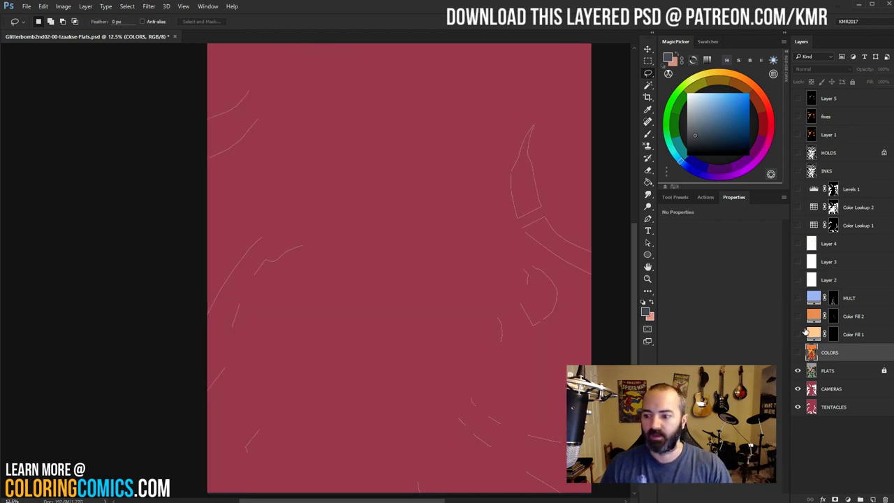
pyautogui.click(797, 352)
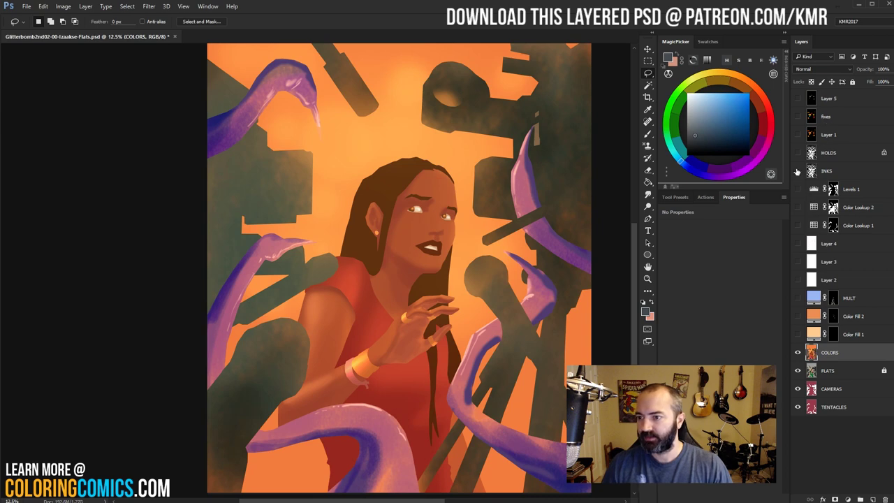
pyautogui.click(798, 171)
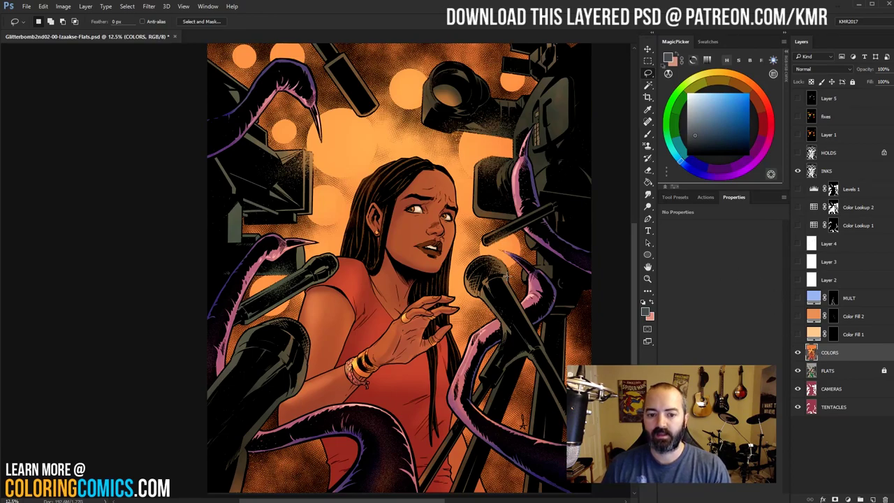
# Zoom in on the woman's face and pan across the shoulder, hand, hair and chest
pyautogui.press('z')
pyautogui.click(365, 291)
pyautogui.click(365, 291)
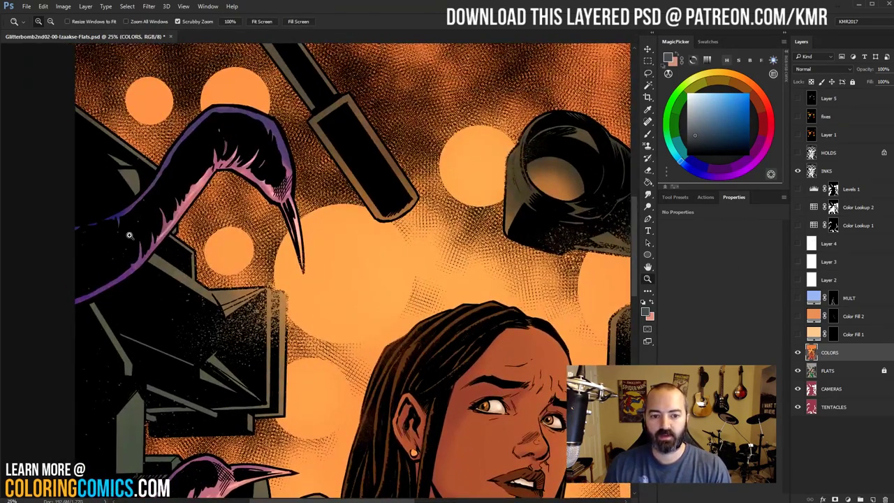
pyautogui.moveTo(250, 151); pyautogui.dragTo(292, 120)
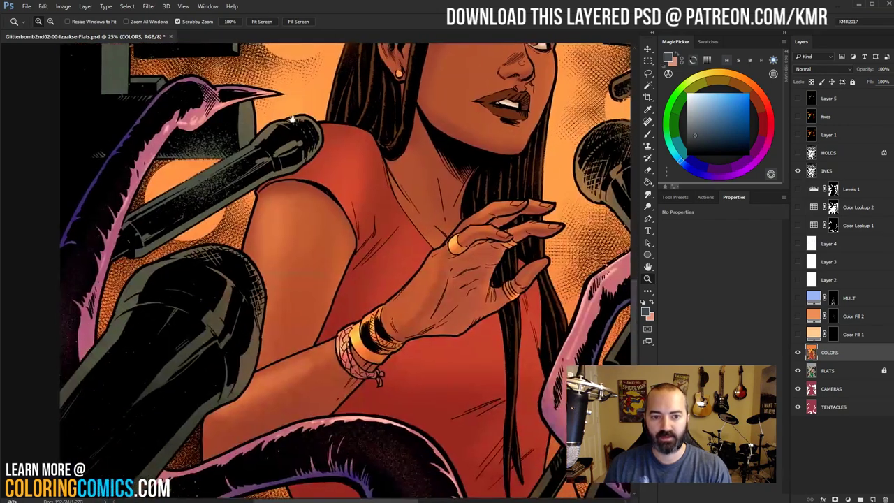
pyautogui.moveTo(538, 331); pyautogui.dragTo(482, 238)
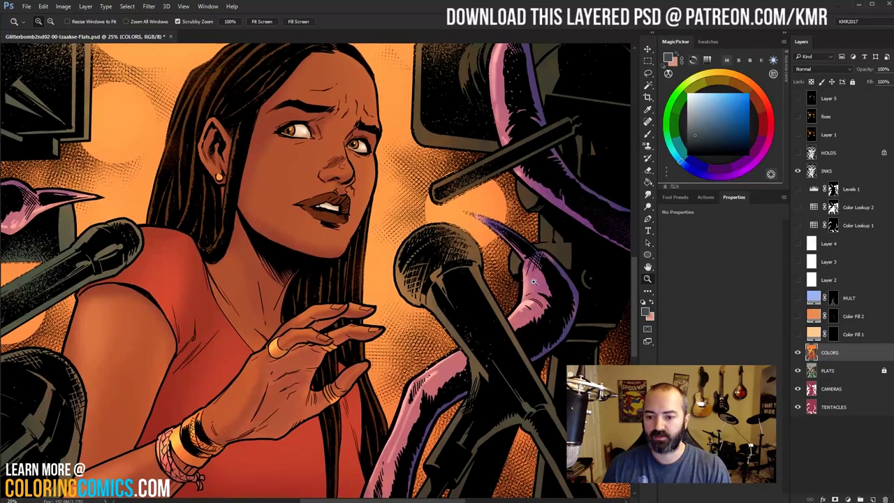
pyautogui.moveTo(434, 269); pyautogui.dragTo(575, 233)
pyautogui.moveTo(471, 245); pyautogui.dragTo(439, 202)
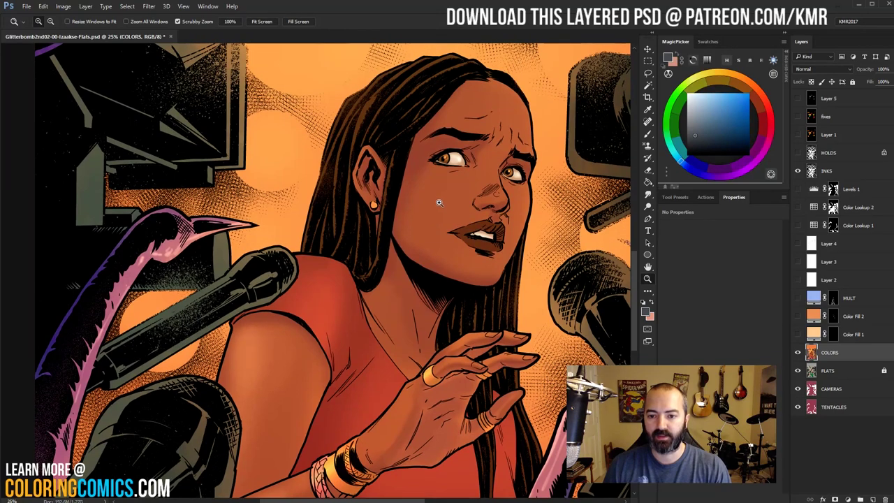
pyautogui.click(439, 202)
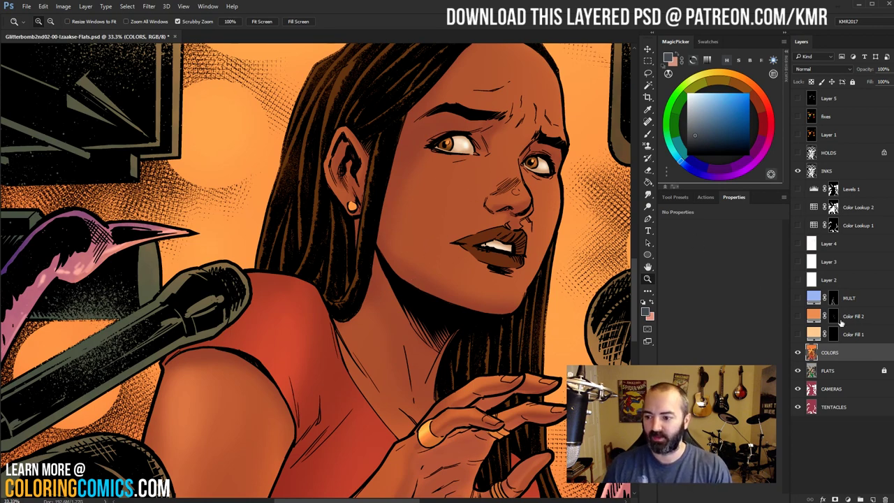
pyautogui.keyDown('alt'); pyautogui.click(460, 240); pyautogui.keyUp('alt')
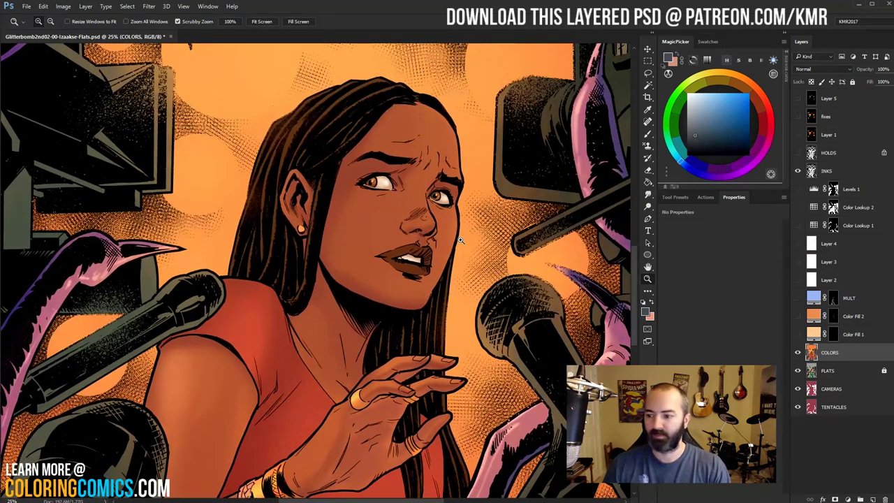
# Compare the face with Color Fill 1 off and on, leaving it visible and selected
pyautogui.click(798, 334)
pyautogui.click(798, 334)
pyautogui.click(799, 334)
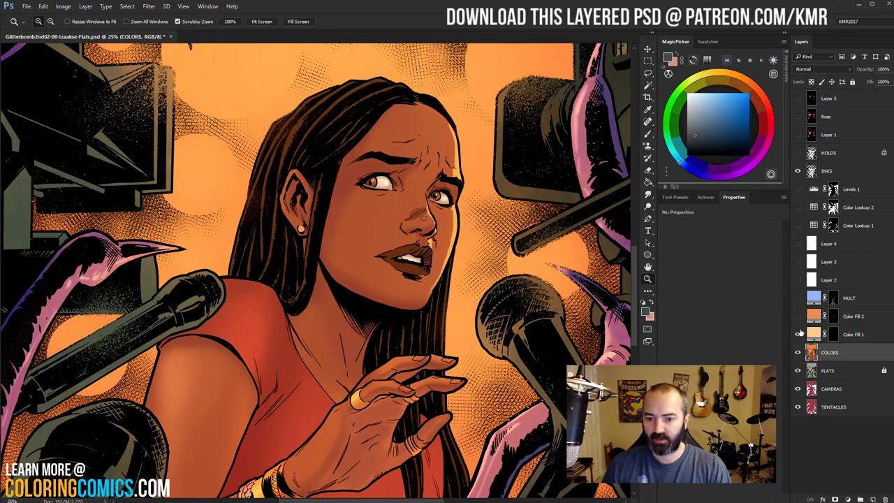
pyautogui.click(799, 334)
pyautogui.click(799, 334)
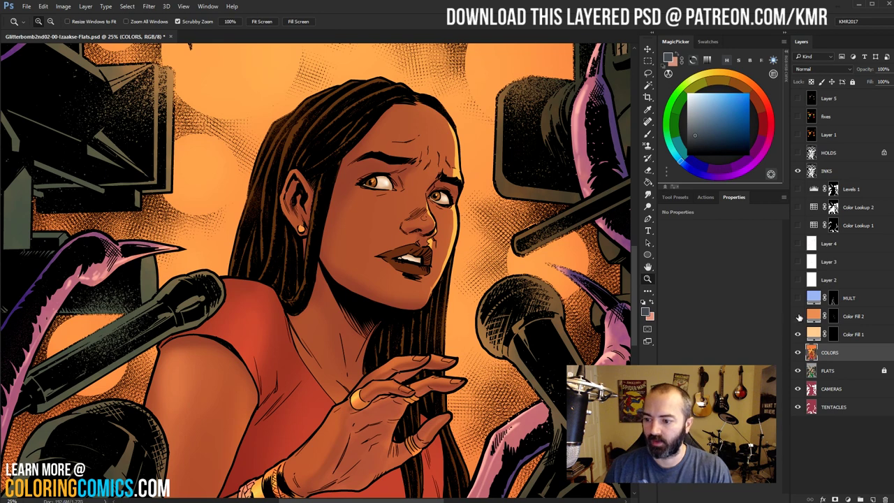
pyautogui.click(802, 339)
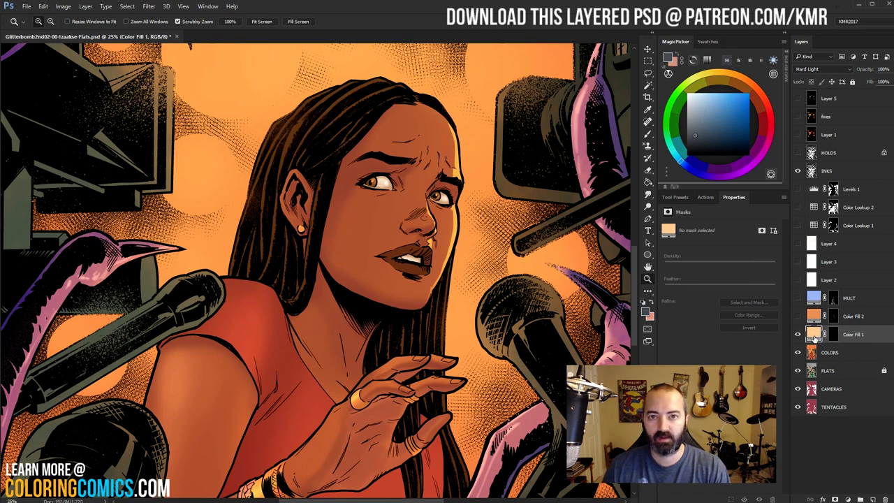
# Add a new bright blue (609acb) solid colour fill layer, Color Fill 3
pyautogui.press('l')
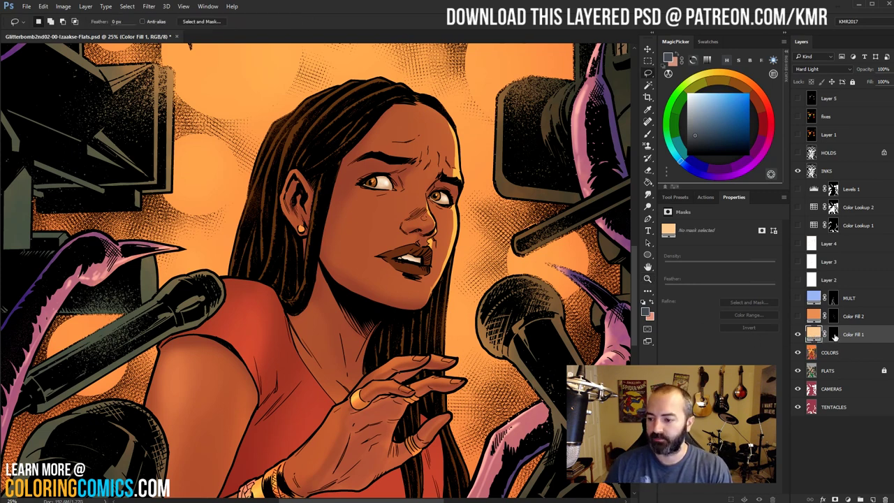
pyautogui.click(848, 499)
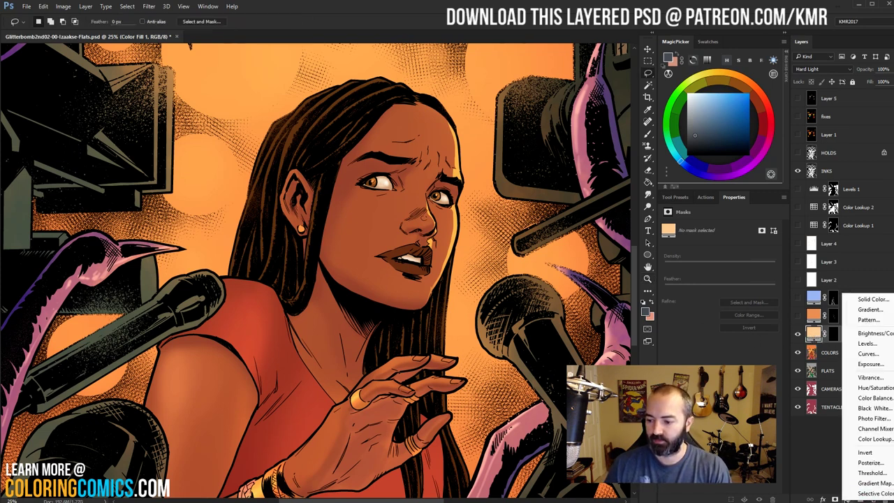
pyautogui.click(848, 498)
pyautogui.click(848, 499)
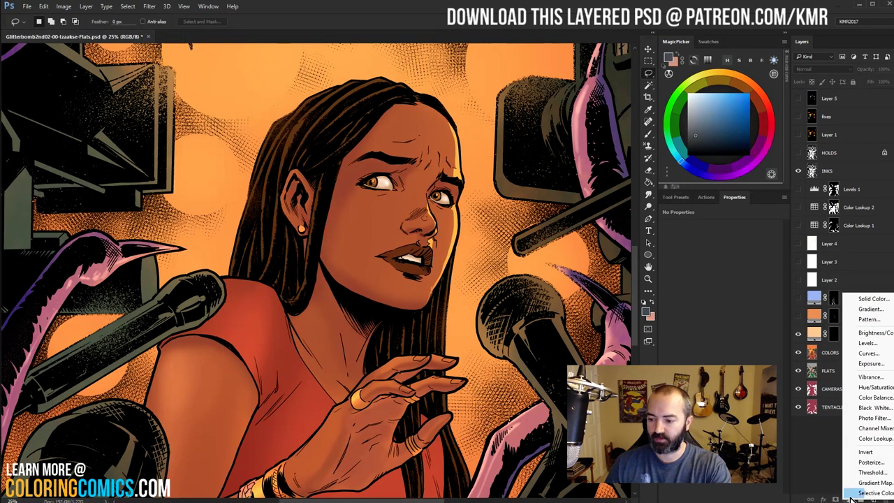
pyautogui.click(865, 299)
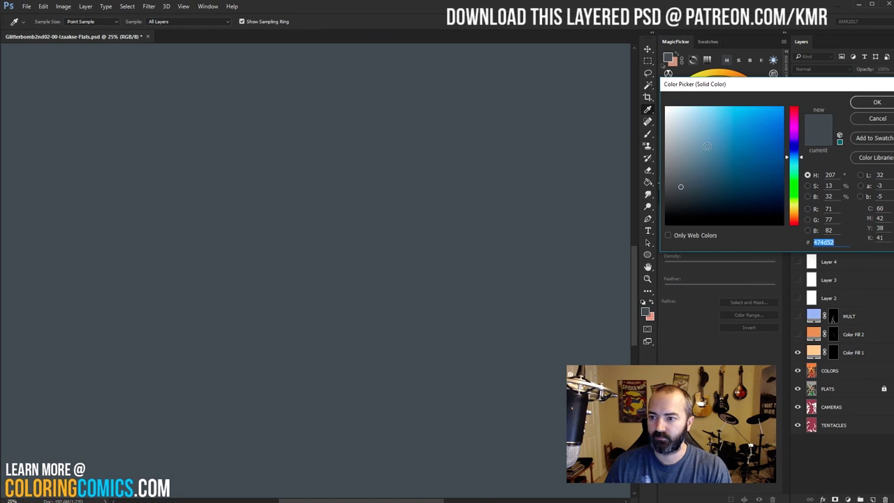
pyautogui.click(760, 130)
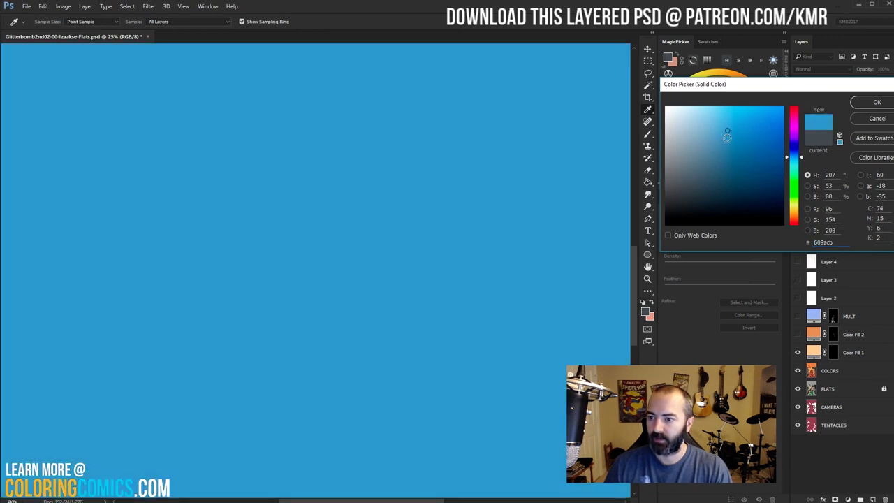
pyautogui.click(878, 102)
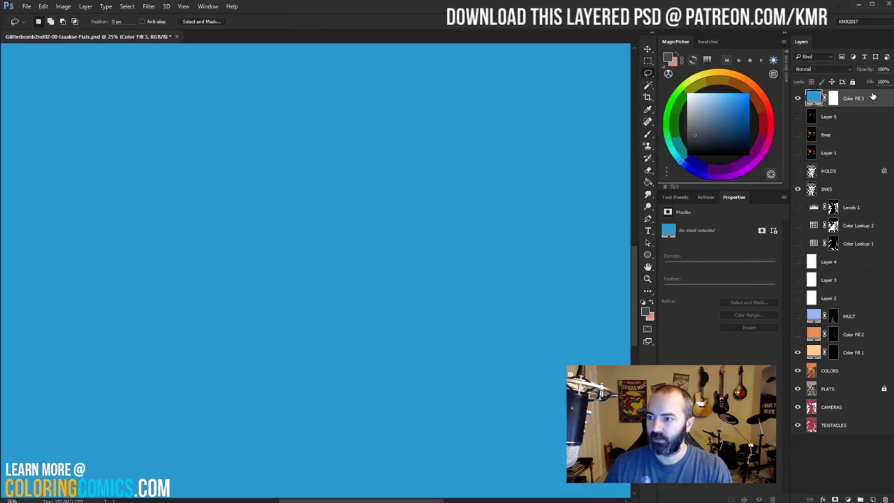
# Move Color Fill 3 between Color Fill 2 and Color Fill 1 and invert its mask to black
pyautogui.moveTo(860, 98); pyautogui.dragTo(825, 340)
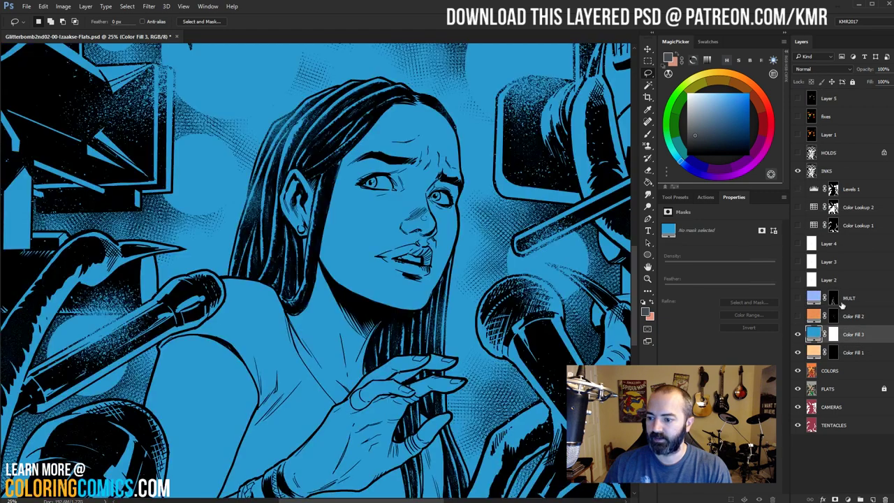
pyautogui.click(832, 335)
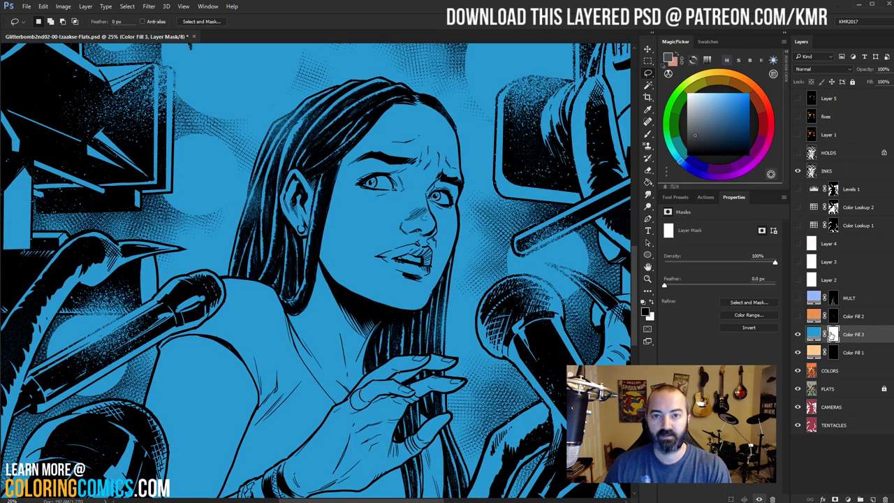
pyautogui.press('g')
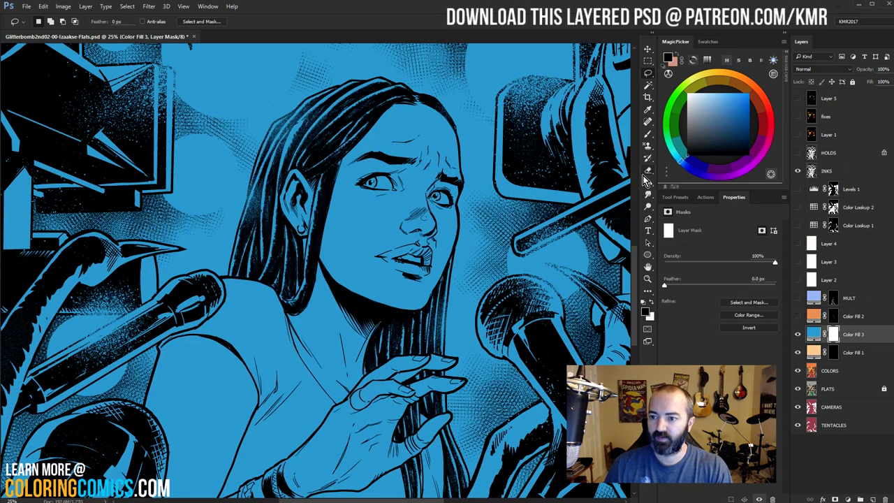
pyautogui.hotkey('ctrl', 'i')
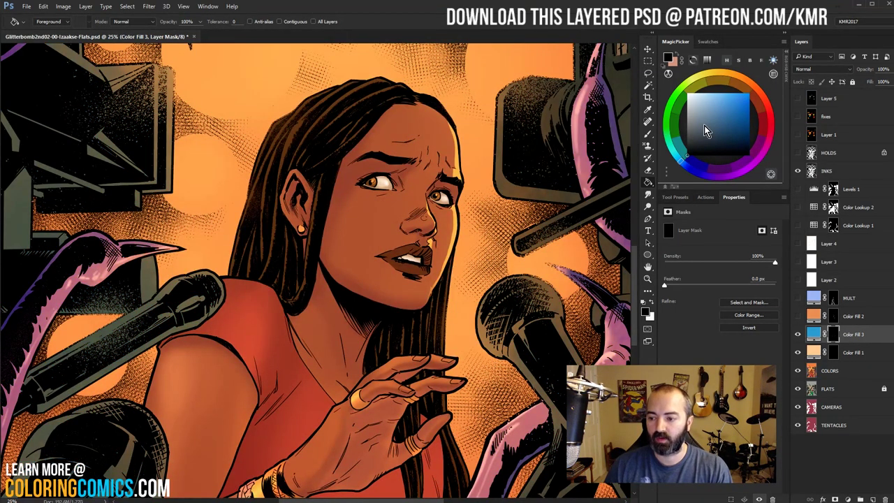
# Paint white on Color Fill 3's mask over the hair, cheek and face, then delete Color Fill 3
pyautogui.press('x')
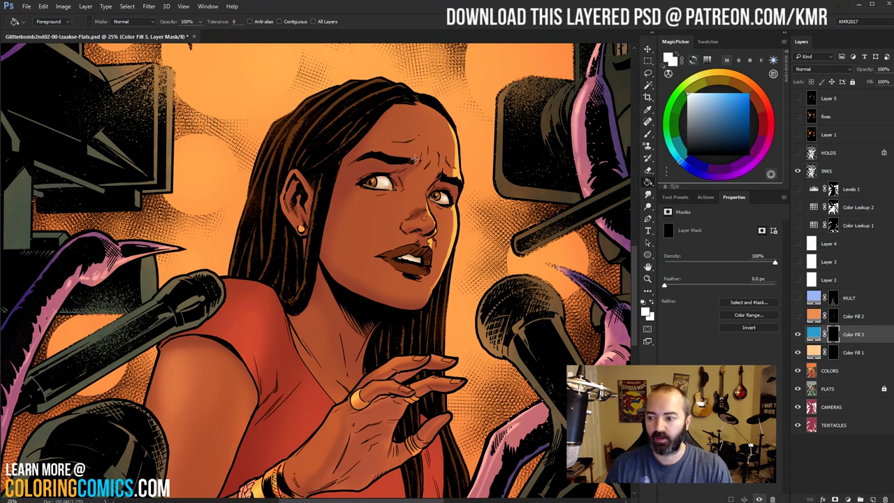
pyautogui.press('b')
pyautogui.keyDown('alt'); pyautogui.rightClick(404, 155); pyautogui.keyUp('alt')
pyautogui.moveTo(209, 83)
pyautogui.mouseDown()
pyautogui.moveTo(297, 203)
pyautogui.moveTo(269, 276)
pyautogui.mouseUp()
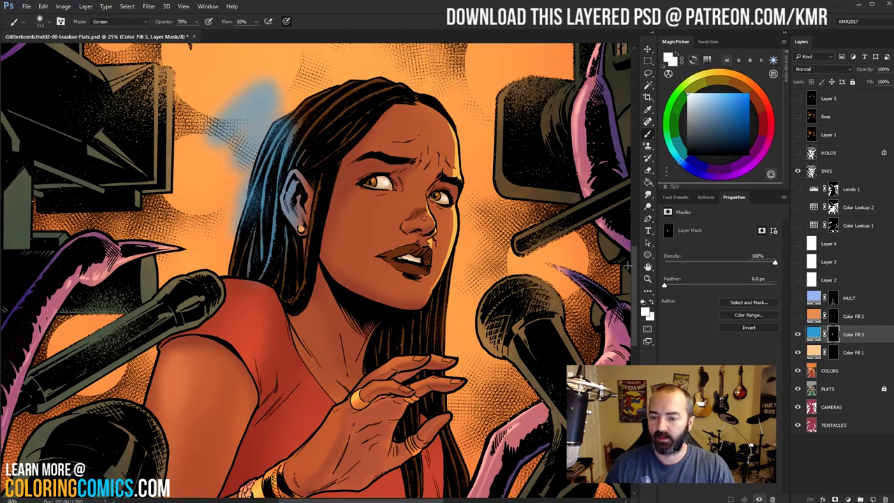
pyautogui.moveTo(287, 98)
pyautogui.mouseDown()
pyautogui.moveTo(312, 141)
pyautogui.moveTo(349, 265)
pyautogui.mouseUp()
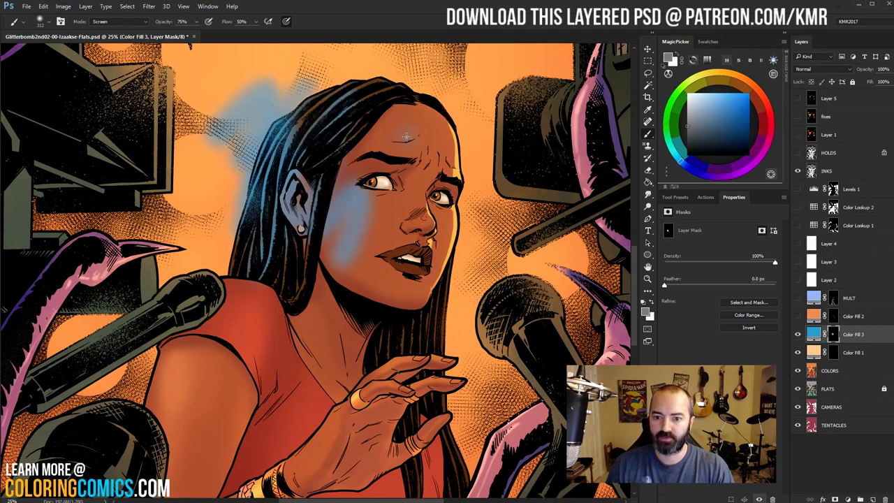
pyautogui.moveTo(406, 137)
pyautogui.mouseDown()
pyautogui.moveTo(339, 370)
pyautogui.moveTo(440, 342)
pyautogui.mouseUp()
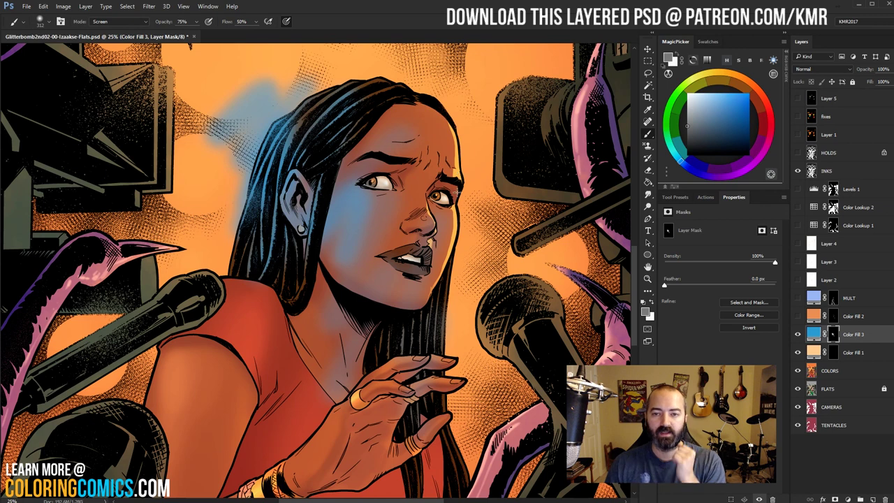
pyautogui.rightClick(860, 340)
pyautogui.click(876, 223)
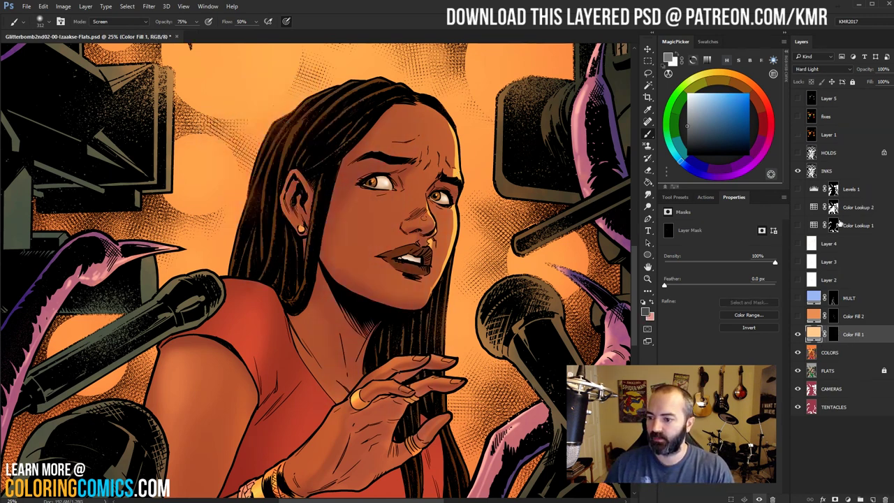
pyautogui.click(799, 334)
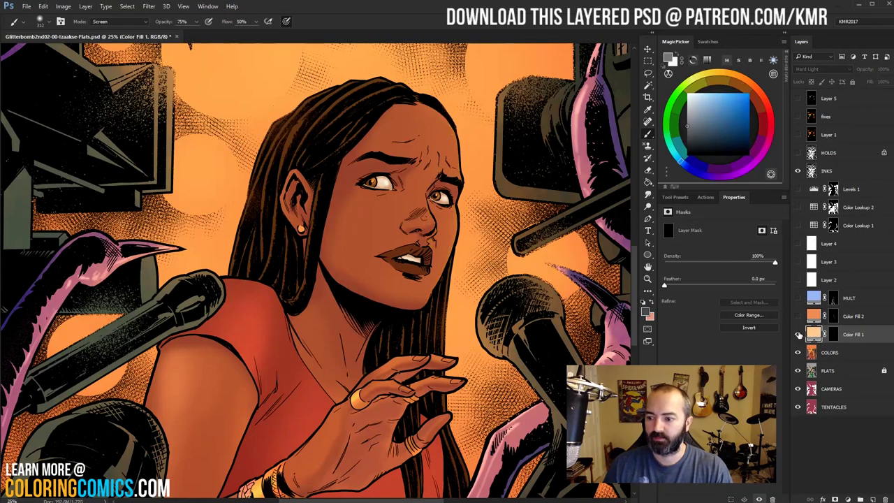
pyautogui.click(798, 335)
pyautogui.click(799, 334)
pyautogui.click(798, 335)
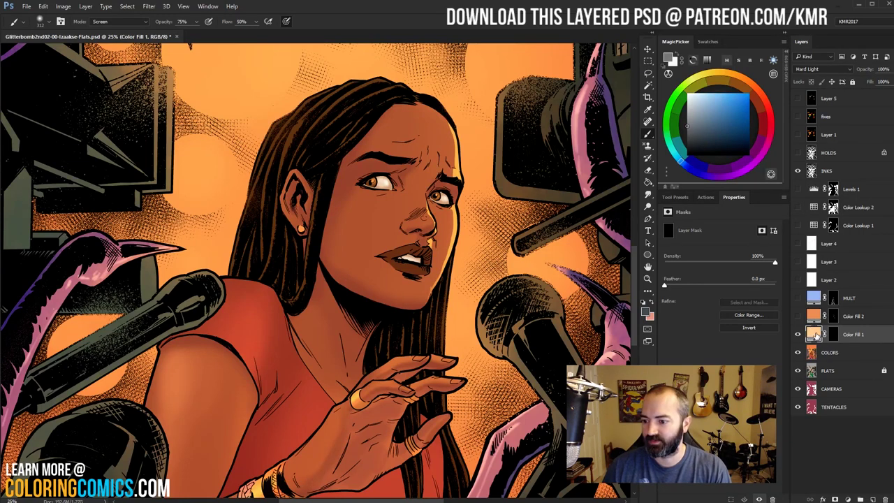
pyautogui.doubleClick(814, 335)
pyautogui.click(795, 124)
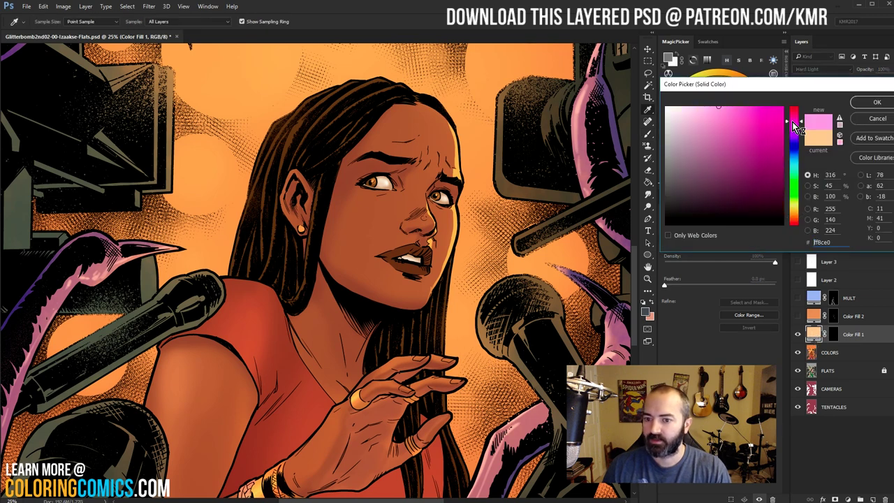
pyautogui.click(795, 123)
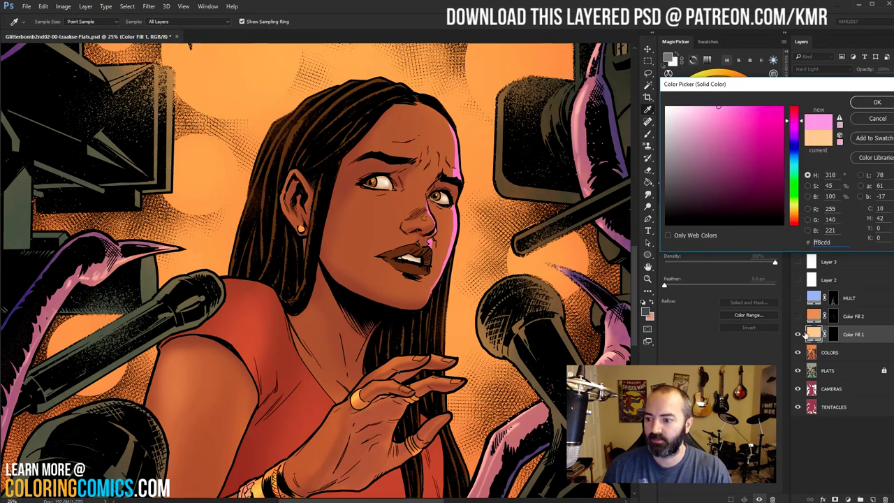
pyautogui.click(736, 109)
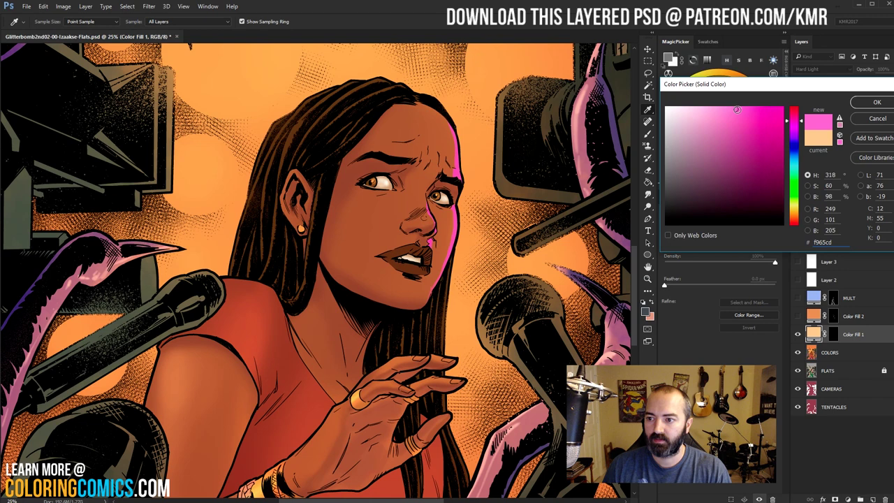
pyautogui.click(874, 103)
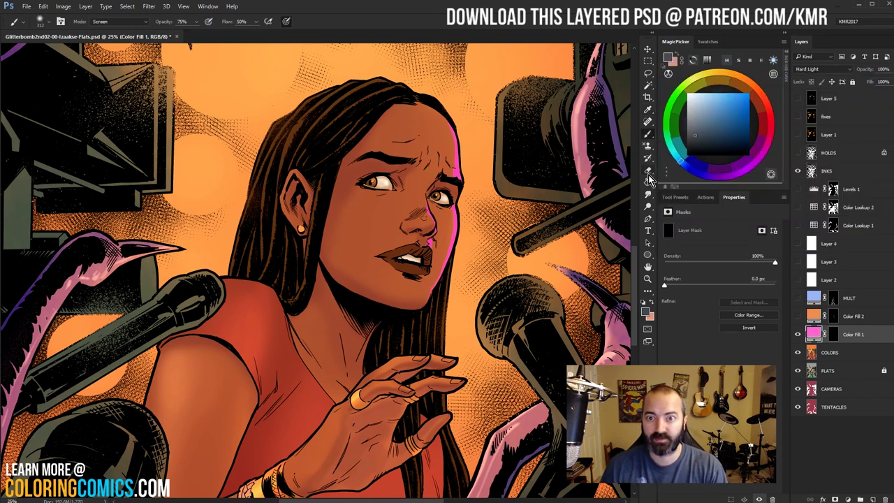
pyautogui.hotkey('ctrl', 'z')
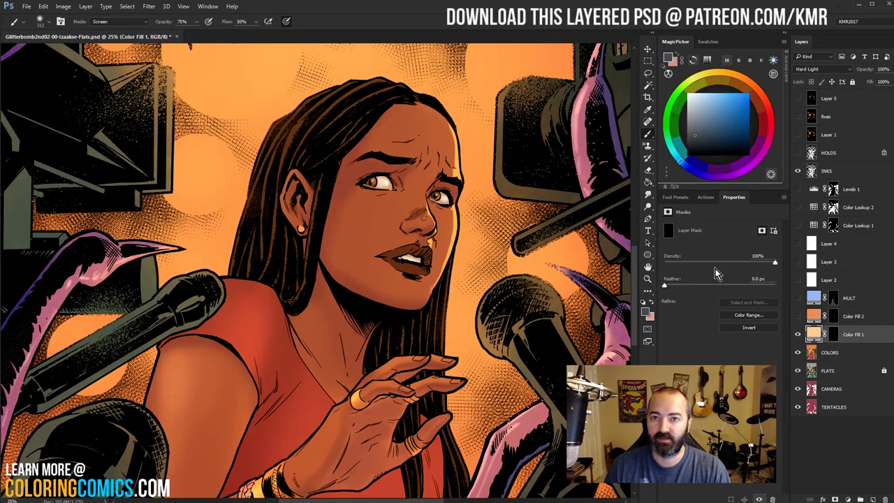
# Show Color Fill 2, comparing the face with it off and on, and select it
pyautogui.click(799, 317)
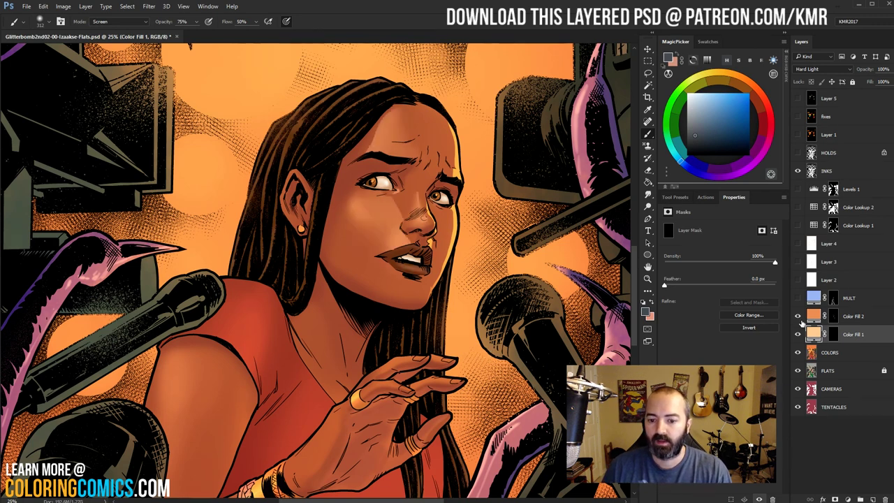
pyautogui.click(799, 317)
pyautogui.click(798, 317)
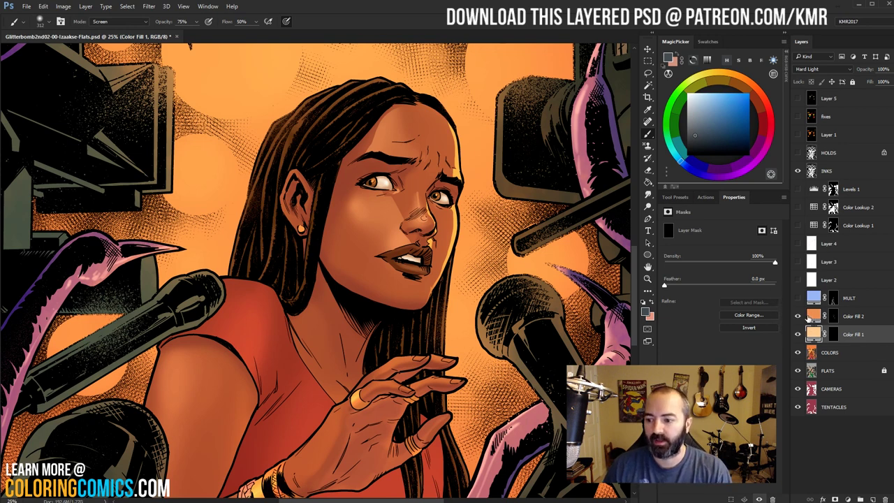
pyautogui.click(810, 317)
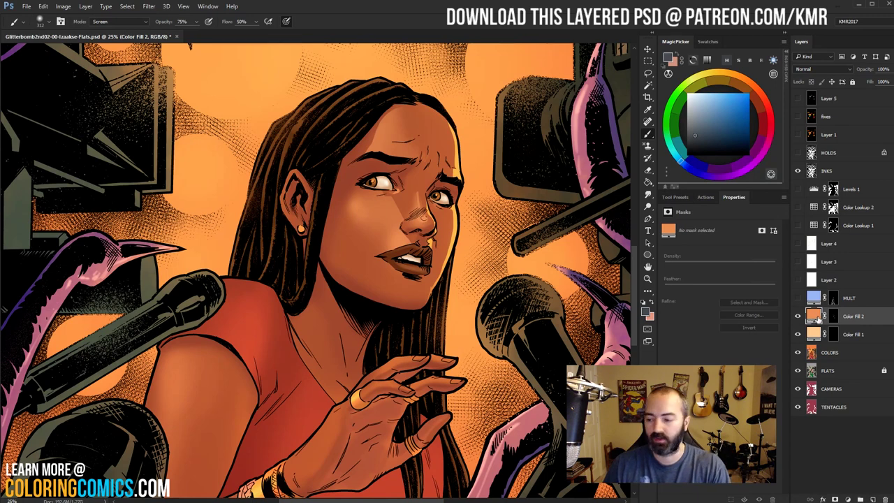
# Try deeper orange, blue, green and purple fills for Color Fill 2, then cancel to keep the orange
pyautogui.doubleClick(815, 316)
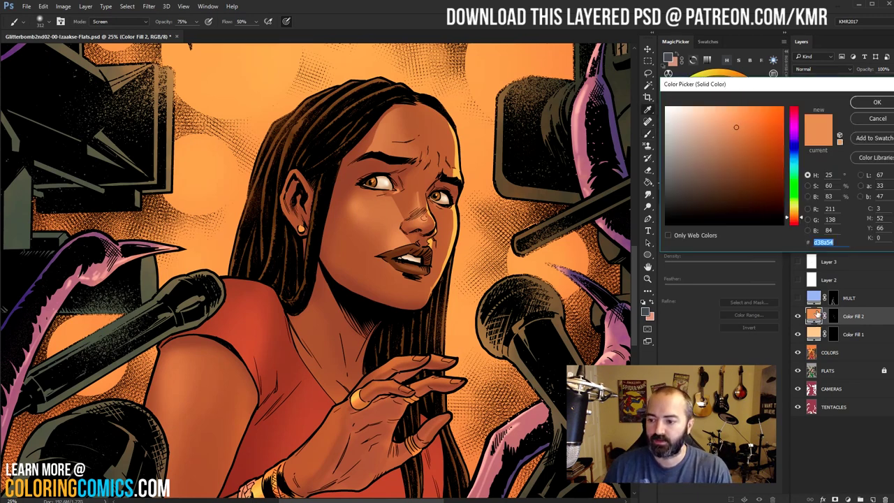
pyautogui.moveTo(742, 131); pyautogui.dragTo(794, 106)
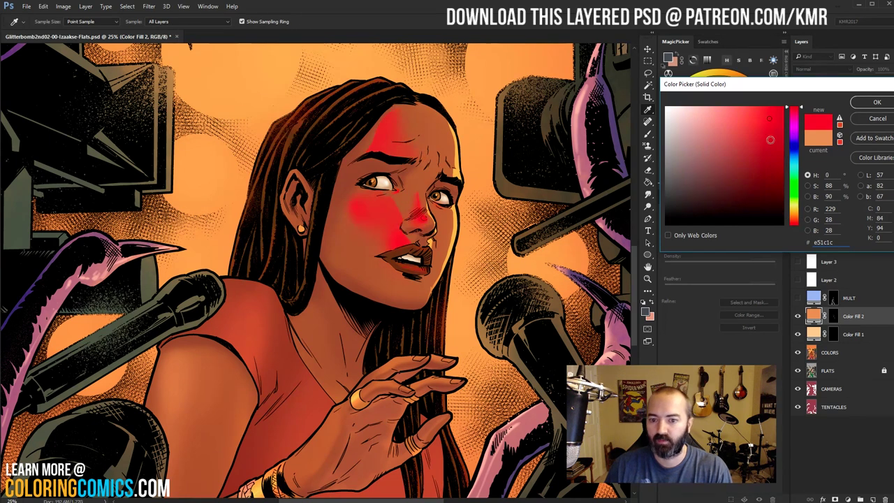
pyautogui.moveTo(790, 141); pyautogui.dragTo(794, 178)
pyautogui.click(737, 140)
pyautogui.moveTo(749, 136); pyautogui.dragTo(733, 110)
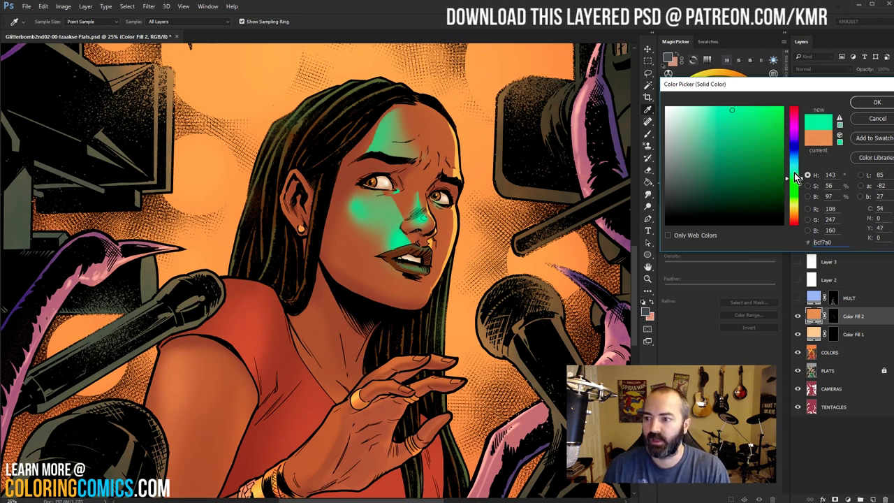
pyautogui.moveTo(795, 178)
pyautogui.mouseDown()
pyautogui.moveTo(802, 108)
pyautogui.moveTo(708, 135)
pyautogui.mouseUp()
pyautogui.click(866, 119)
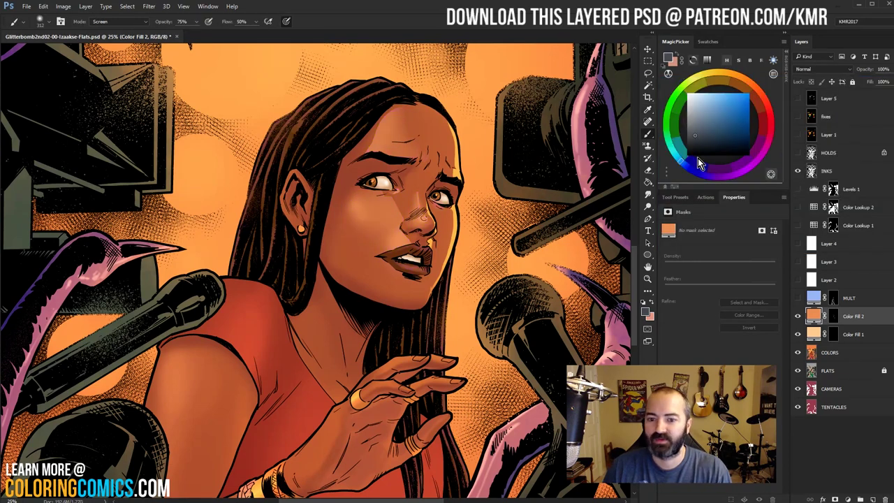
# Show the light-blue Multiply MULT layer, toggling it several times to compare the shading around the woman
pyautogui.click(799, 299)
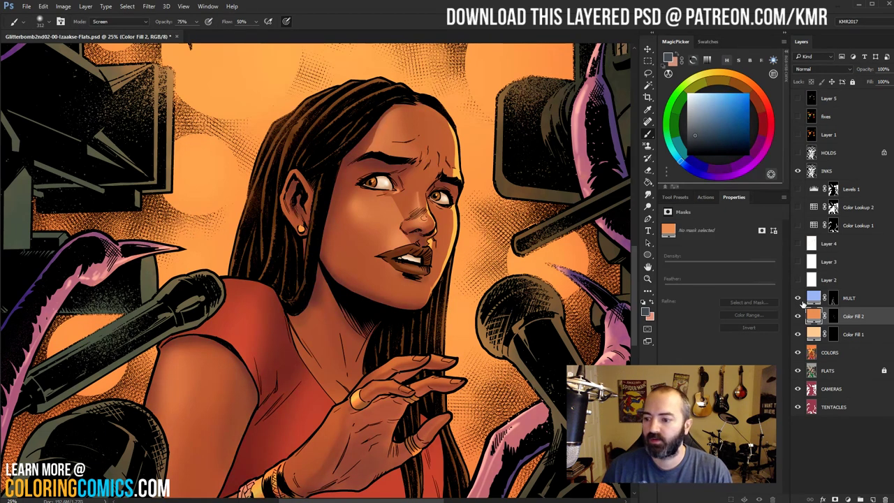
pyautogui.click(814, 299)
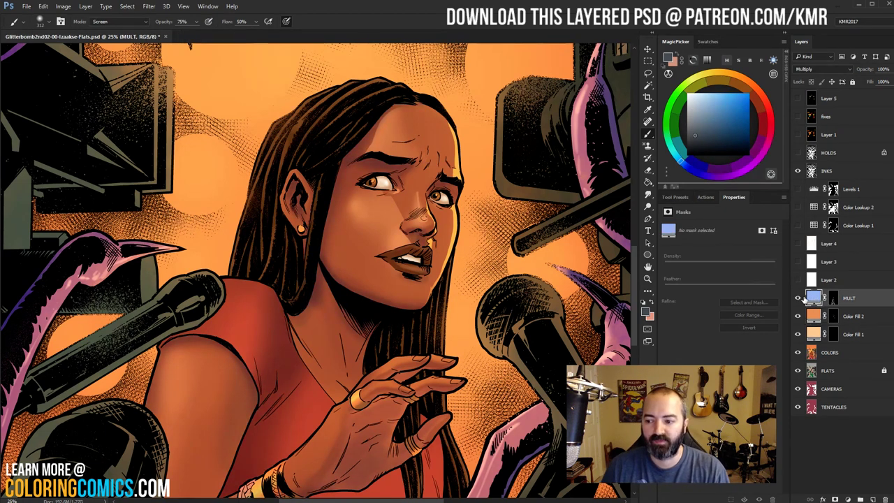
pyautogui.click(799, 299)
pyautogui.click(798, 299)
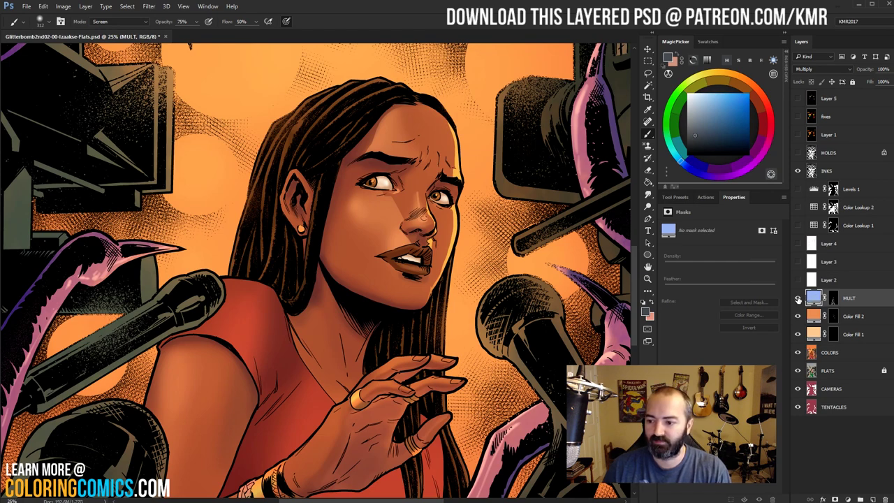
pyautogui.click(798, 298)
pyautogui.click(798, 299)
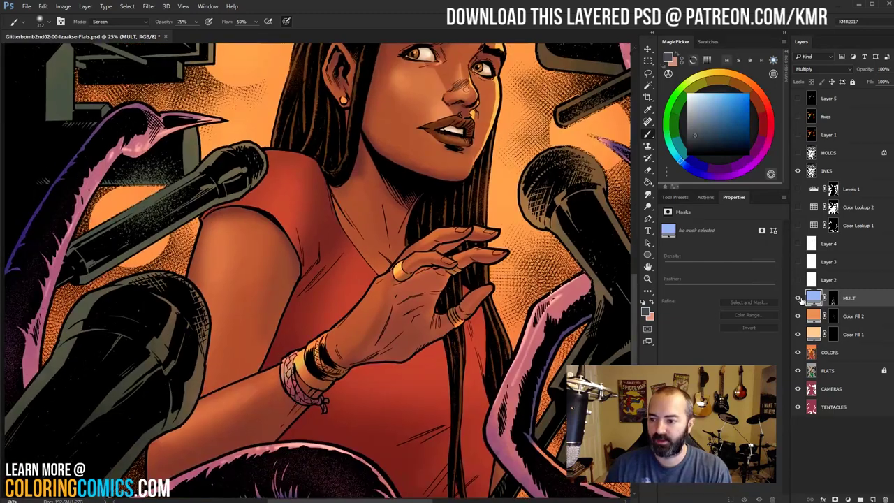
pyautogui.click(798, 298)
pyautogui.click(798, 298)
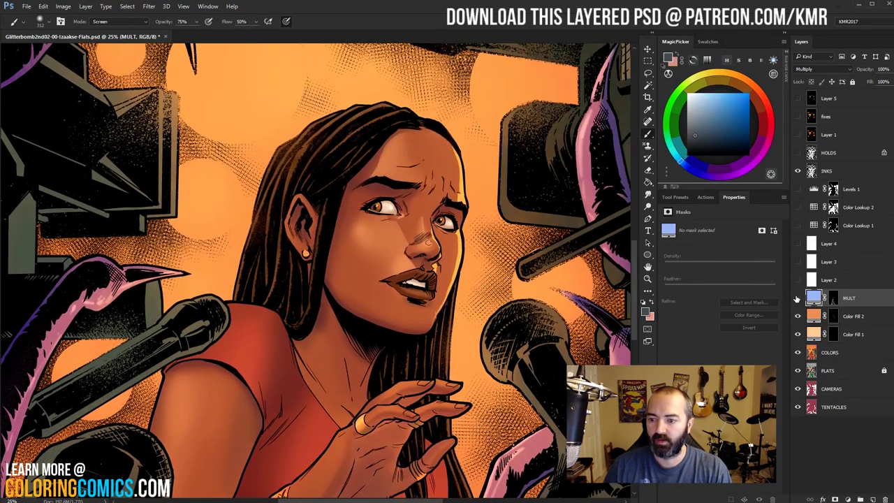
pyautogui.click(798, 299)
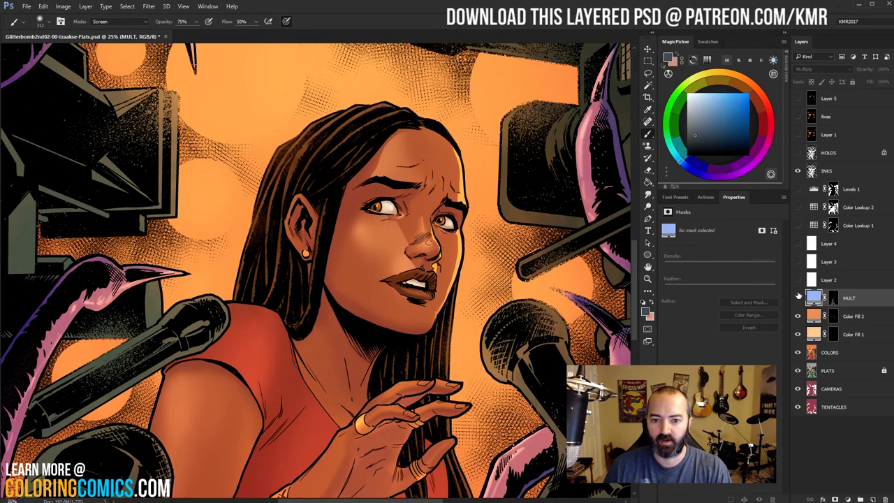
pyautogui.click(798, 298)
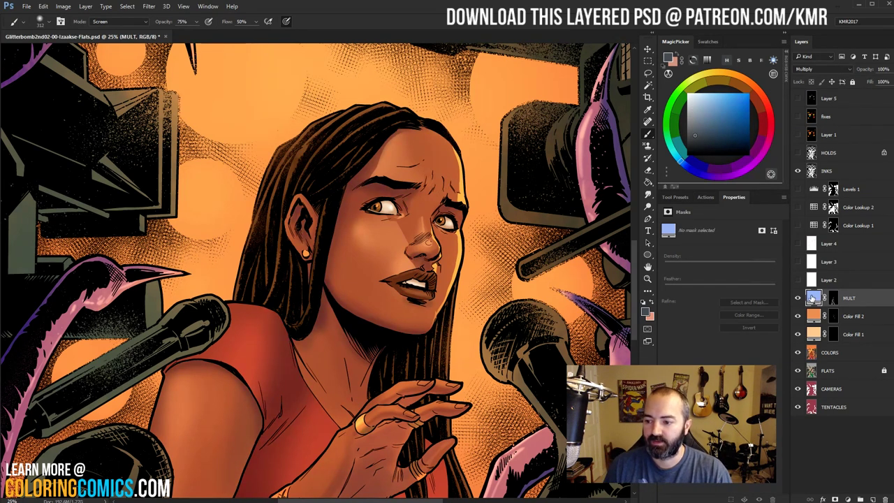
pyautogui.doubleClick(813, 298)
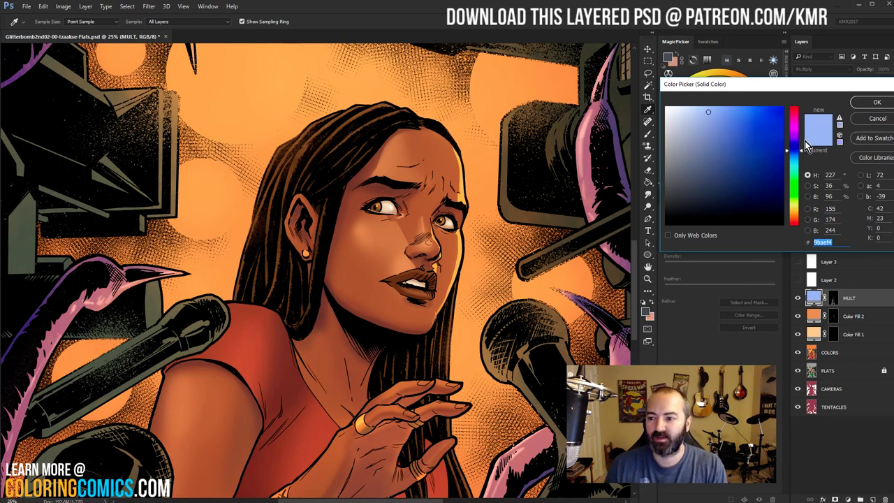
pyautogui.moveTo(793, 162); pyautogui.dragTo(797, 144)
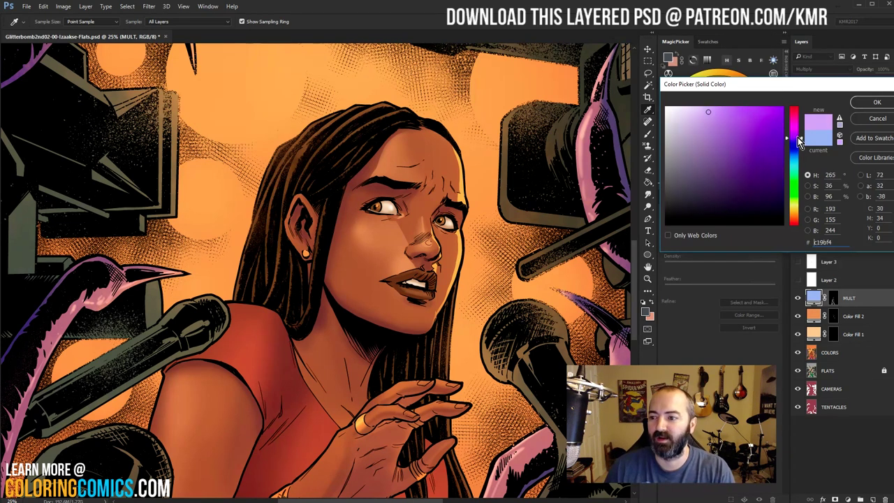
pyautogui.moveTo(790, 142); pyautogui.dragTo(791, 134)
pyautogui.click(866, 119)
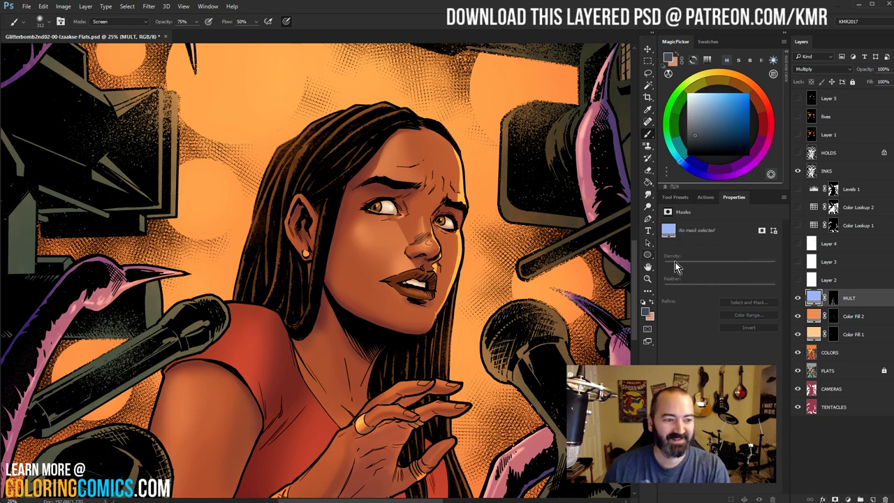
# Show Layer 2 and Layer 3 highlights on the nose, cheek and hand, comparing each off and on
pyautogui.click(800, 280)
pyautogui.click(799, 280)
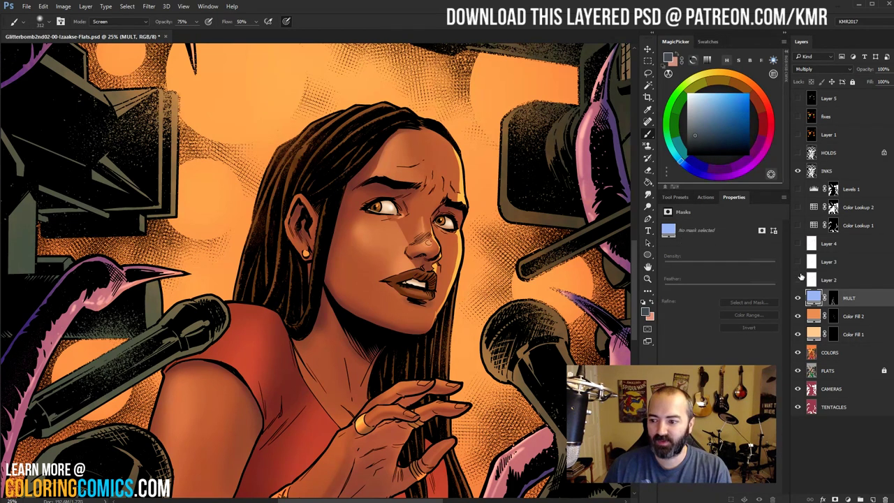
pyautogui.click(799, 273)
pyautogui.click(798, 262)
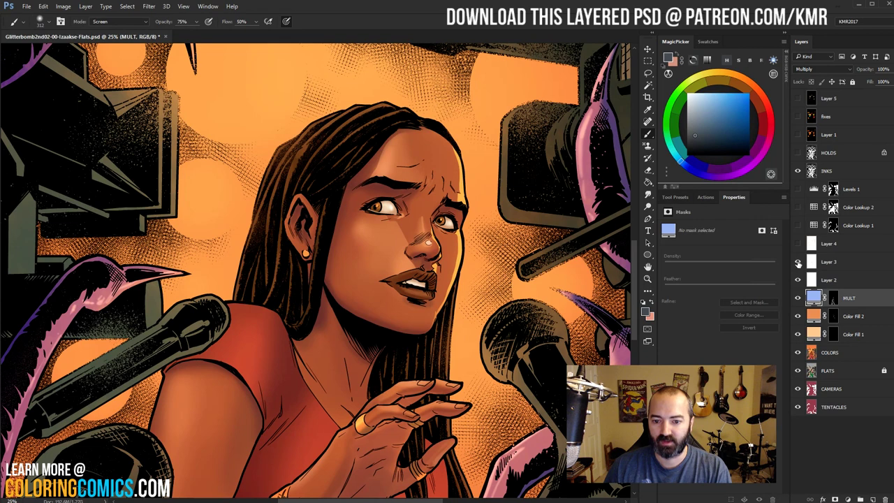
pyautogui.click(799, 262)
pyautogui.click(800, 262)
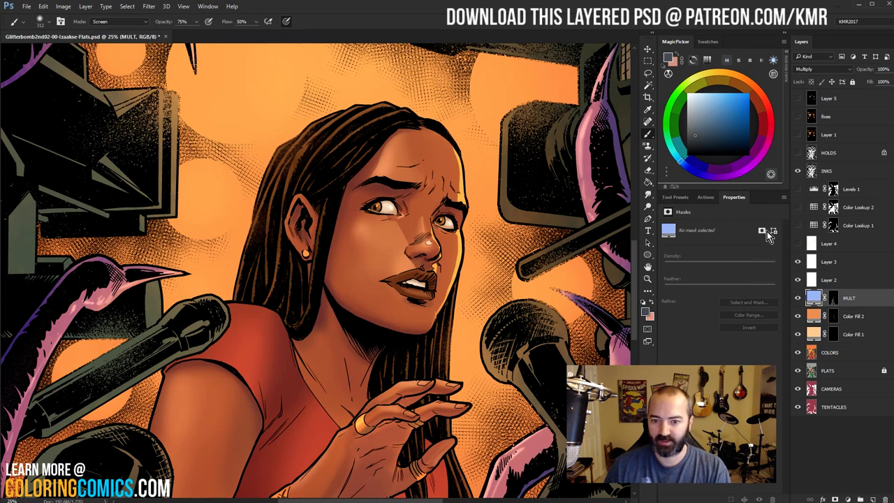
pyautogui.click(798, 263)
pyautogui.click(798, 262)
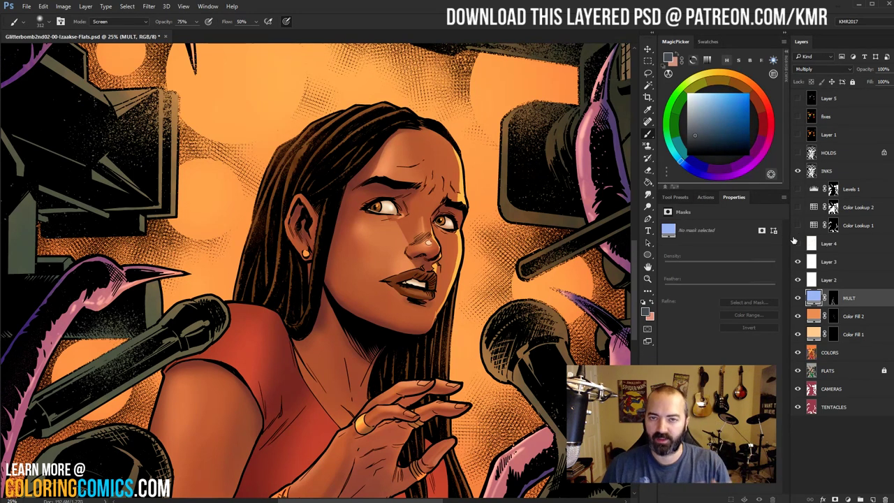
# Show Layer 4's glow, make it the active layer, and zoom out on the cover
pyautogui.click(799, 244)
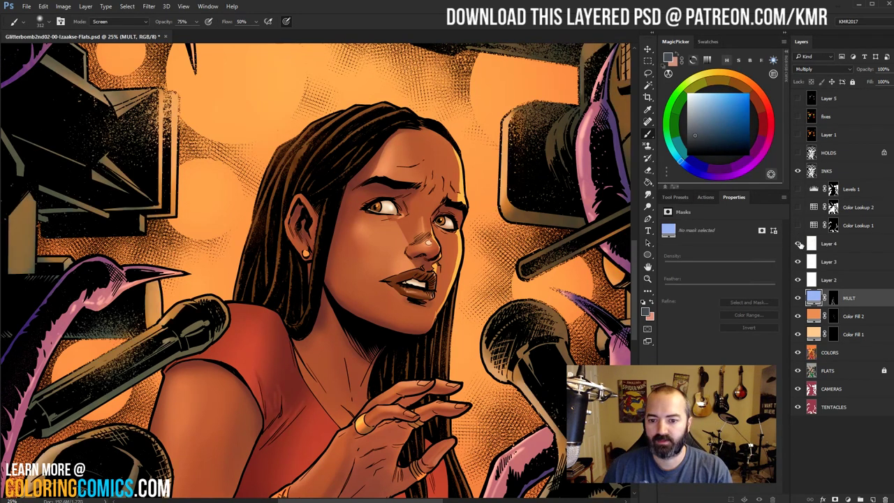
pyautogui.click(801, 246)
pyautogui.click(798, 244)
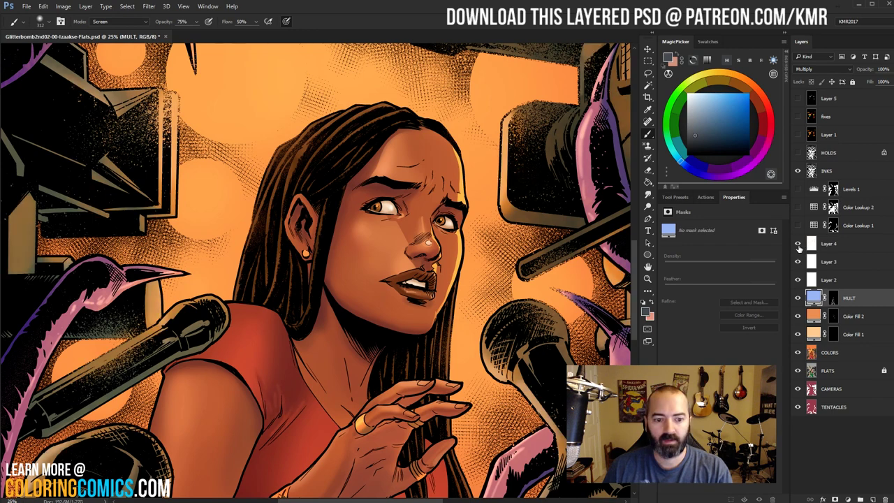
pyautogui.click(811, 244)
pyautogui.click(647, 278)
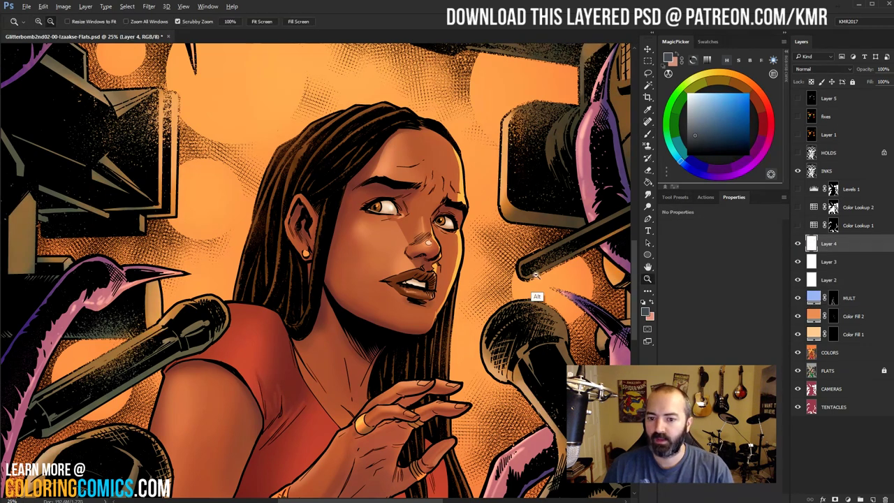
pyautogui.keyDown('alt'); pyautogui.click(559, 276); pyautogui.keyUp('alt')
# Zoom out to 12.5% and compare the whole cover with Layer 4 off and on, leaving it visible
pyautogui.keyDown('alt'); pyautogui.click(559, 276); pyautogui.keyUp('alt')
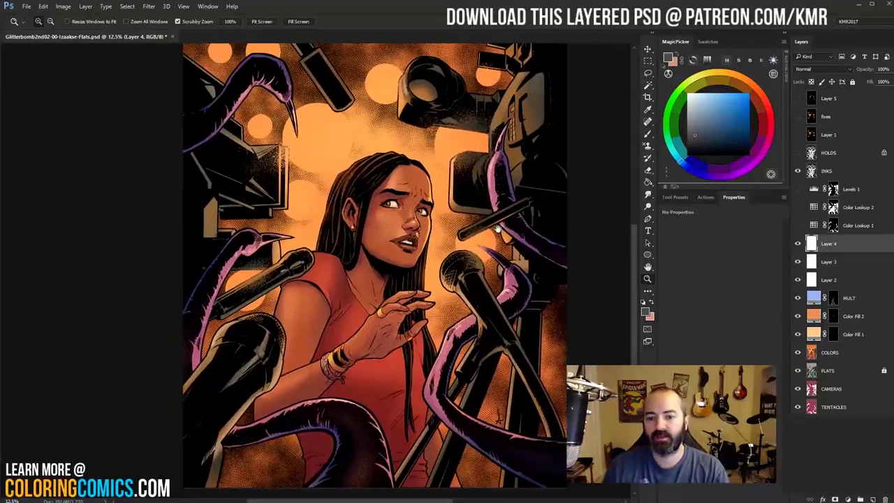
pyautogui.click(798, 243)
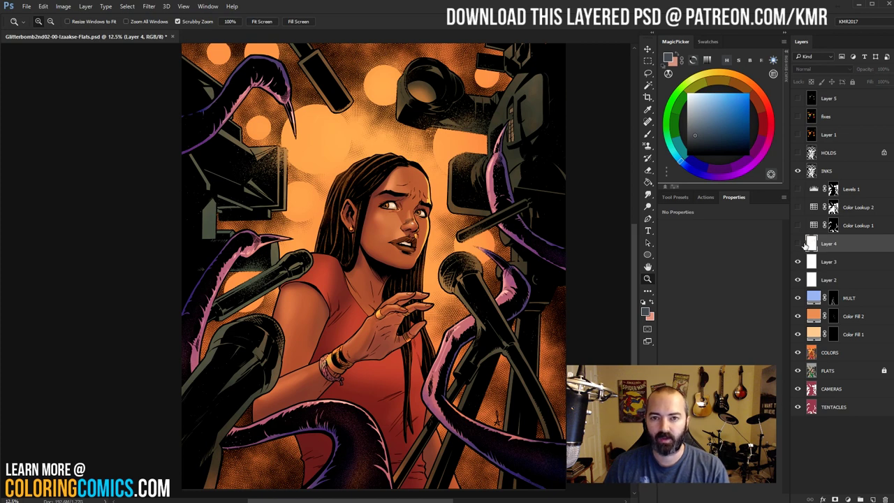
pyautogui.click(798, 244)
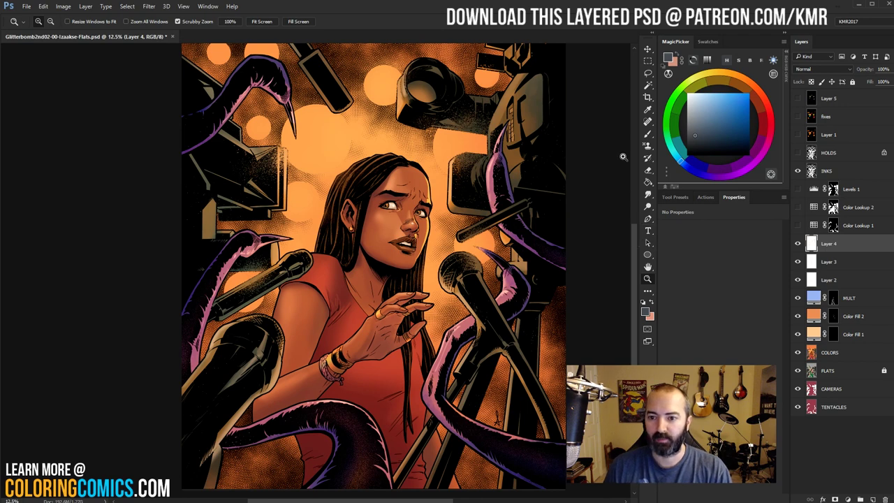
pyautogui.click(798, 244)
pyautogui.click(798, 244)
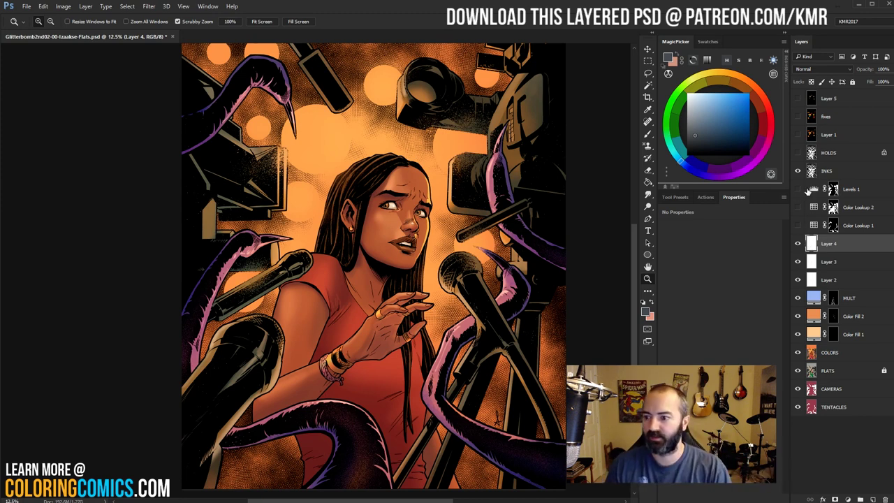
# Turn on the Color Lookup 1 (EdgyAmber.3DL) and Color Lookup 2 adjustments, comparing them off and on
pyautogui.click(850, 229)
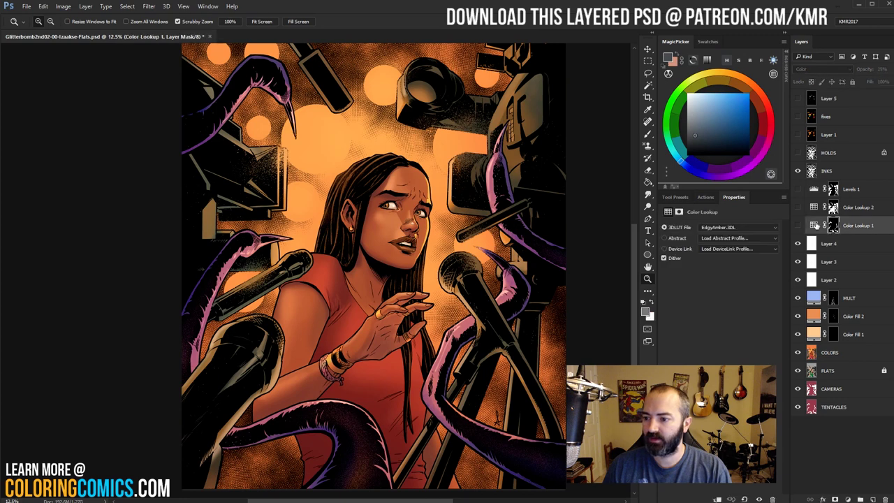
pyautogui.click(849, 213)
pyautogui.click(850, 228)
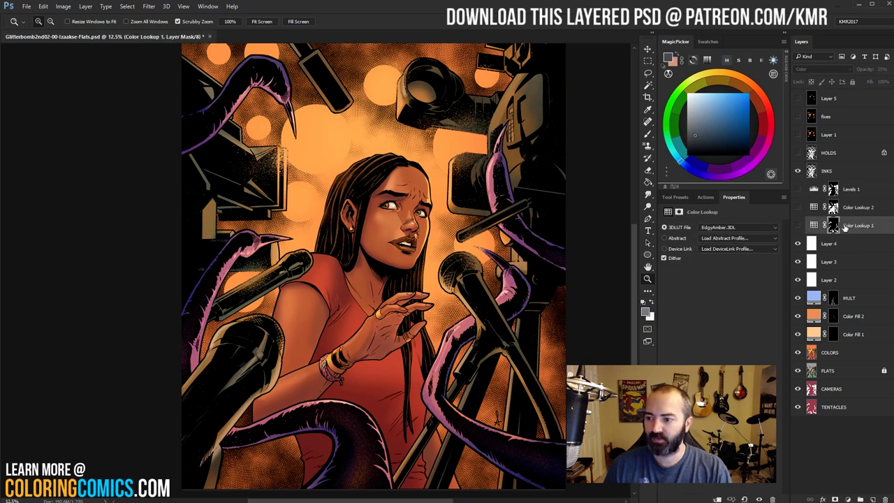
pyautogui.click(798, 225)
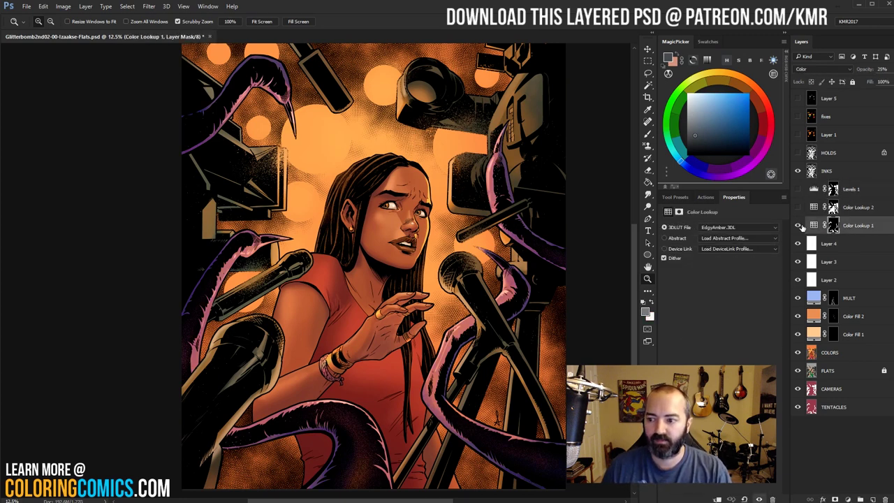
pyautogui.click(799, 209)
pyautogui.click(801, 210)
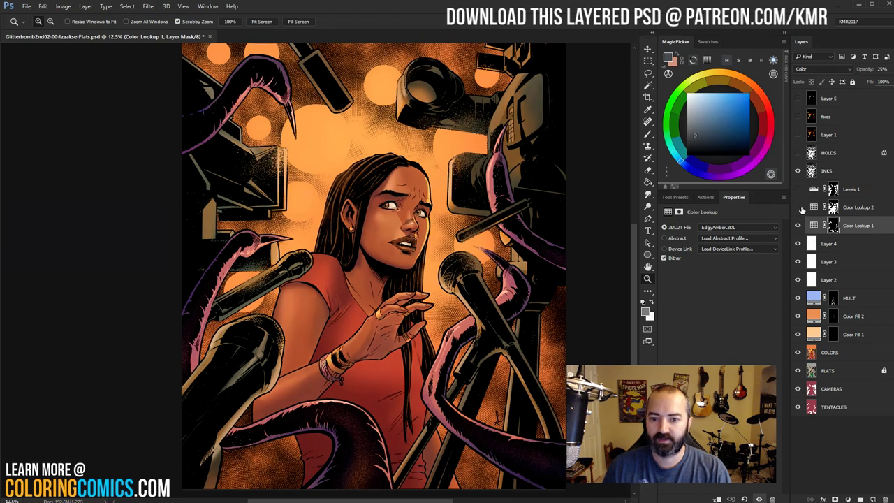
pyautogui.click(800, 208)
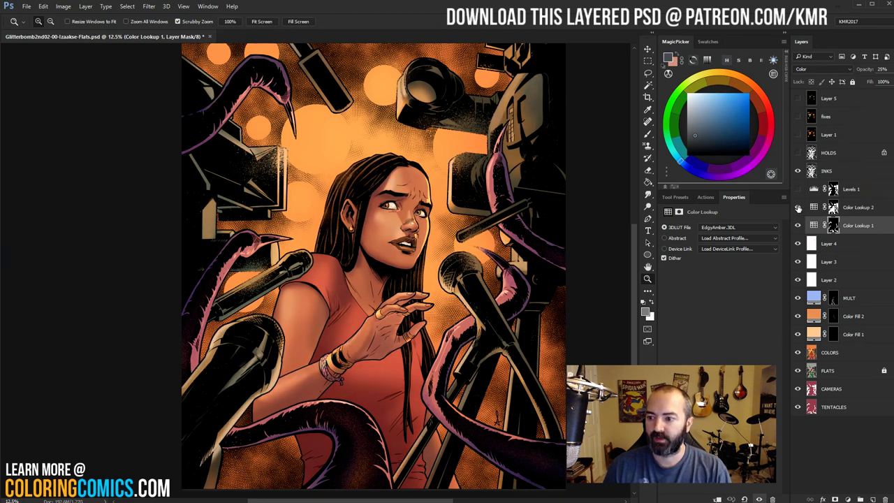
pyautogui.click(799, 208)
pyautogui.click(800, 208)
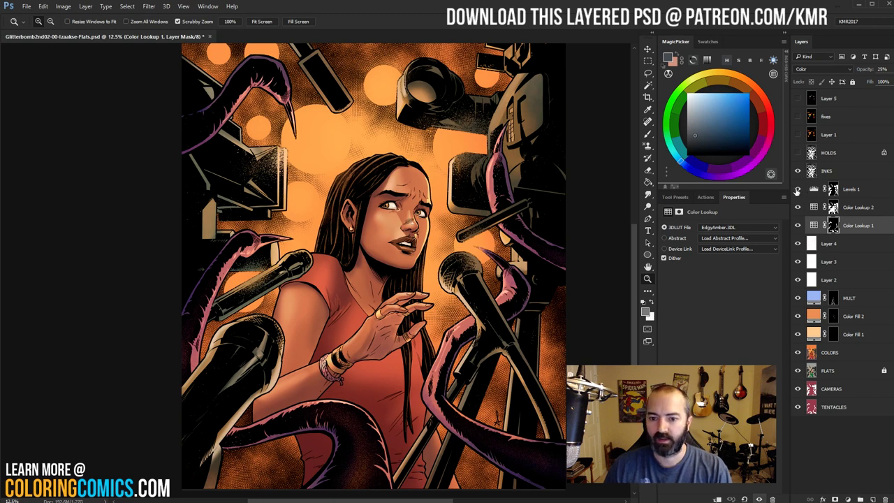
# Turn on Levels 1 to darken the cameras and tentacles, then display its mask alone
pyautogui.click(797, 189)
pyautogui.click(799, 190)
pyautogui.click(799, 191)
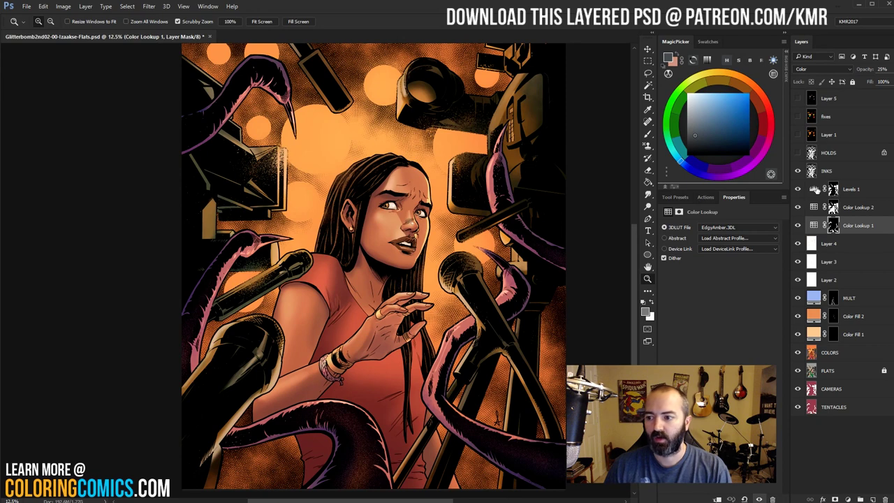
pyautogui.click(798, 190)
pyautogui.click(797, 190)
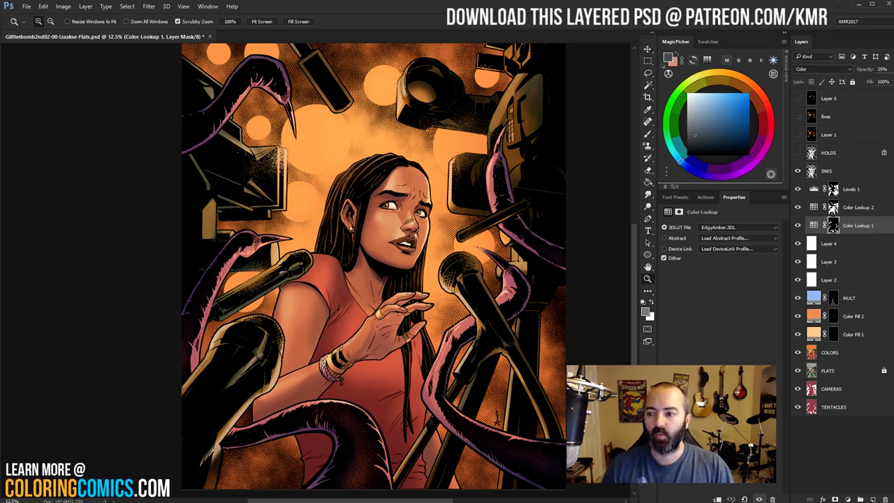
pyautogui.keyDown('alt'); pyautogui.click(833, 190); pyautogui.keyUp('alt')
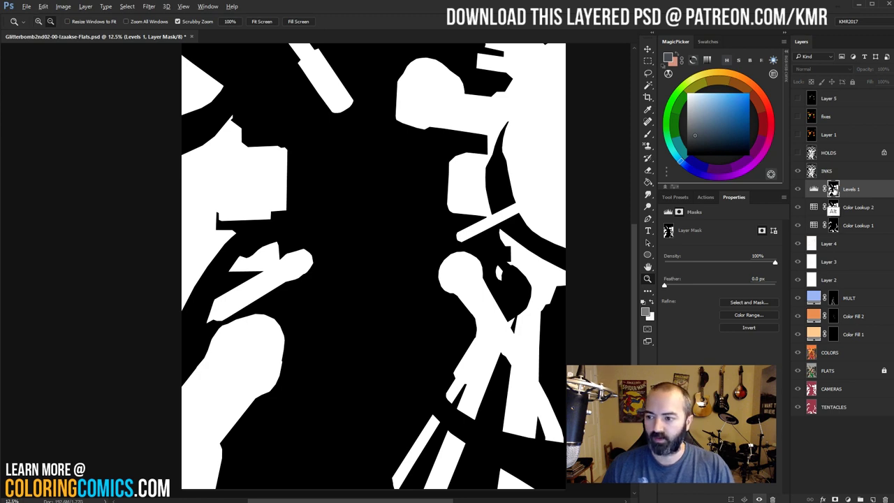
# Preview the Color Lookup 2 mask on its own, then return to the full-colour composite
pyautogui.keyDown('alt'); pyautogui.click(834, 190); pyautogui.keyUp('alt')
pyautogui.keyDown('alt'); pyautogui.click(834, 208); pyautogui.keyUp('alt')
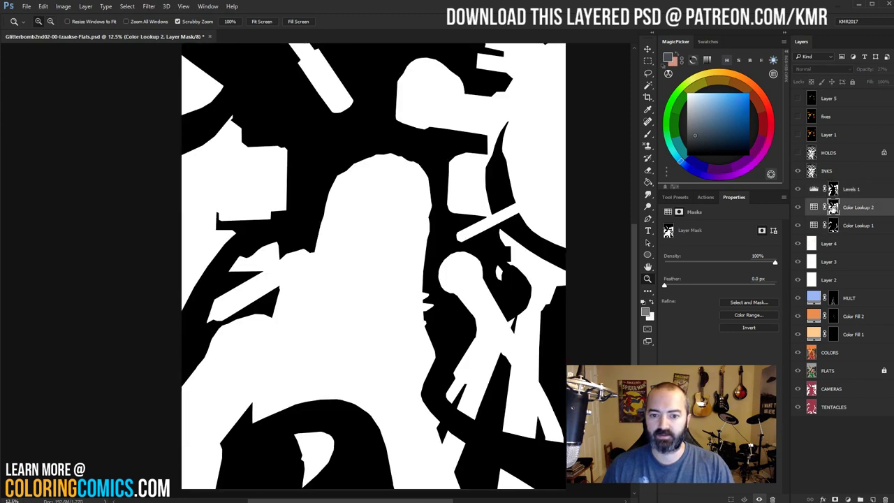
pyautogui.keyDown('alt'); pyautogui.click(834, 208); pyautogui.keyUp('alt')
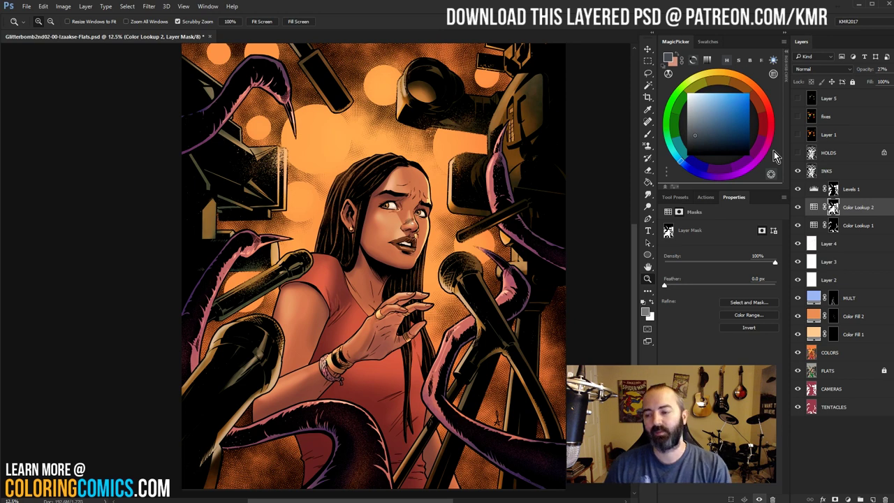
# Lasso a loose oval around the woman's head and the overhead camera
pyautogui.press('l')
pyautogui.scroll(1, 421, 211)
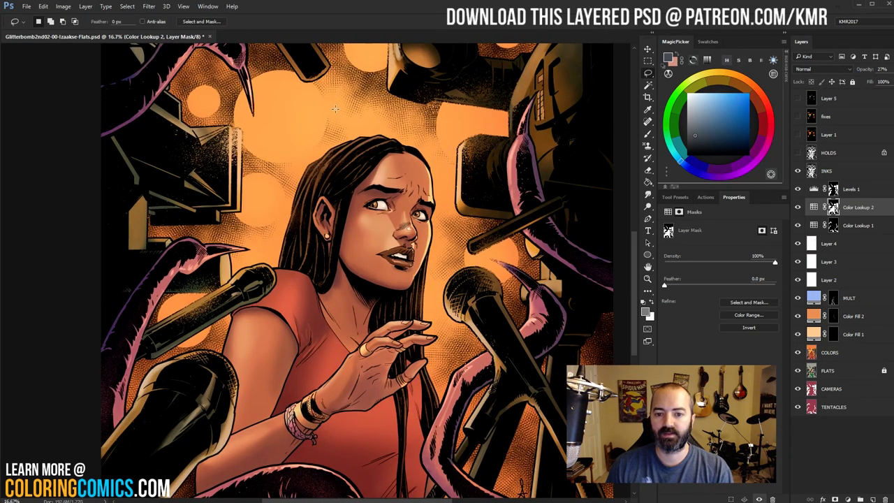
pyautogui.moveTo(348, 87)
pyautogui.mouseDown()
pyautogui.moveTo(231, 161)
pyautogui.moveTo(349, 353)
pyautogui.moveTo(465, 174)
pyautogui.moveTo(426, 94)
pyautogui.mouseUp()
pyautogui.scroll(3, 419, 140)
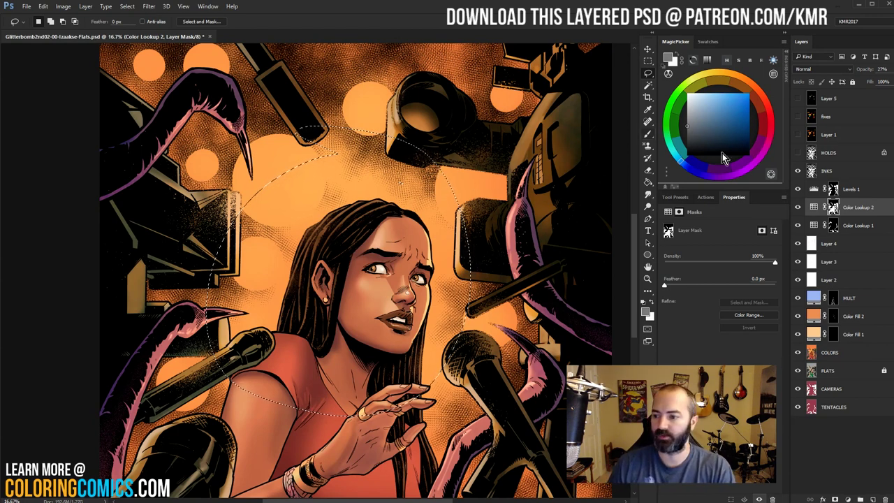
pyautogui.click(848, 499)
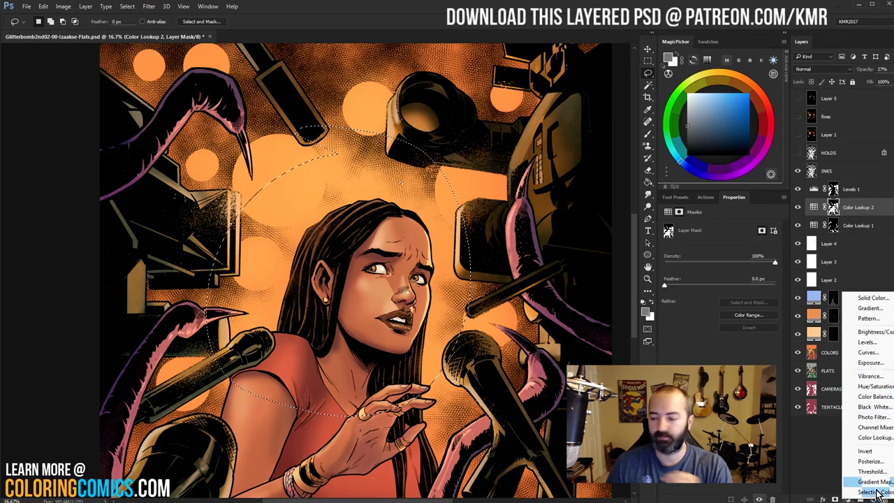
pyautogui.click(819, 476)
pyautogui.click(849, 499)
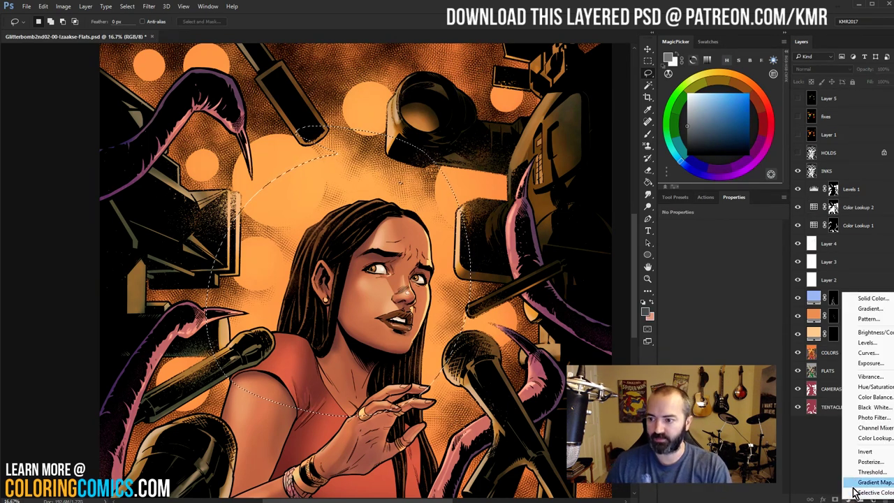
pyautogui.click(851, 196)
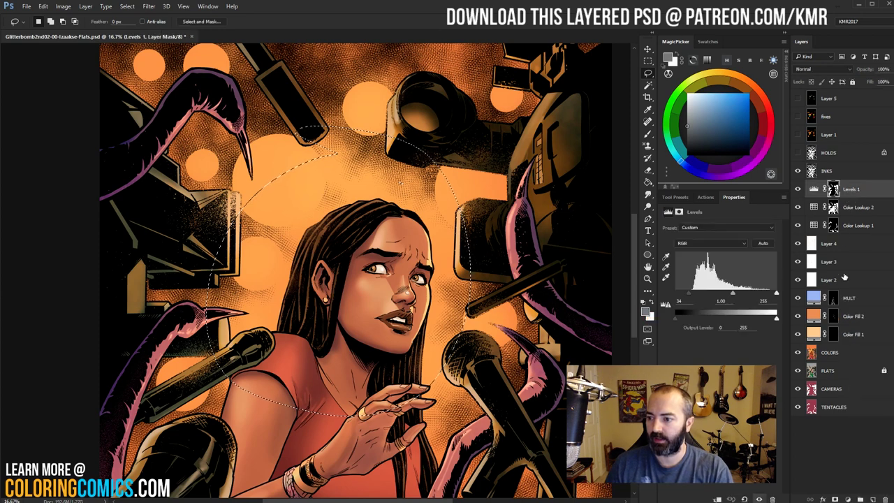
pyautogui.click(850, 499)
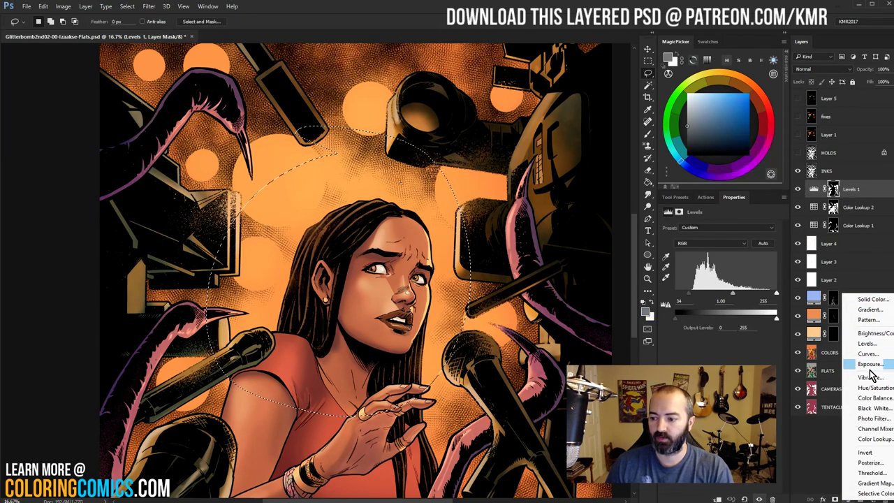
pyautogui.click(873, 399)
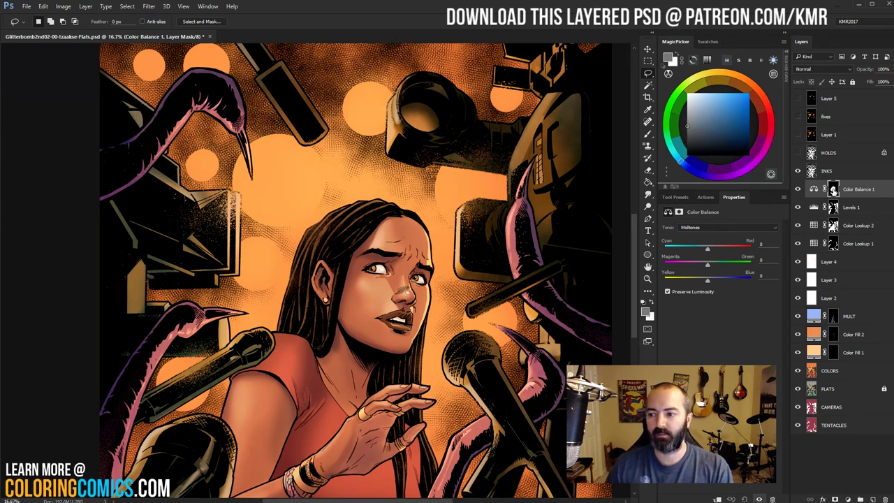
pyautogui.click(814, 188)
pyautogui.moveTo(708, 248); pyautogui.dragTo(728, 264)
pyautogui.moveTo(743, 248); pyautogui.dragTo(728, 248)
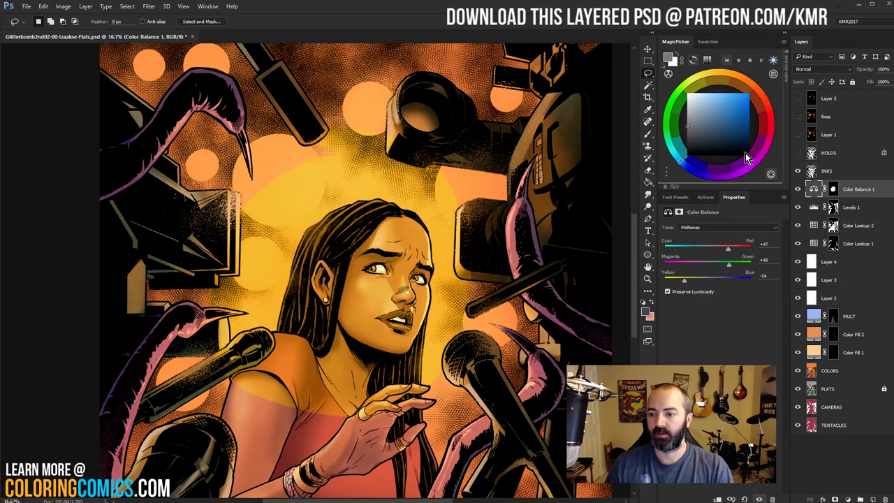
pyautogui.rightClick(851, 189)
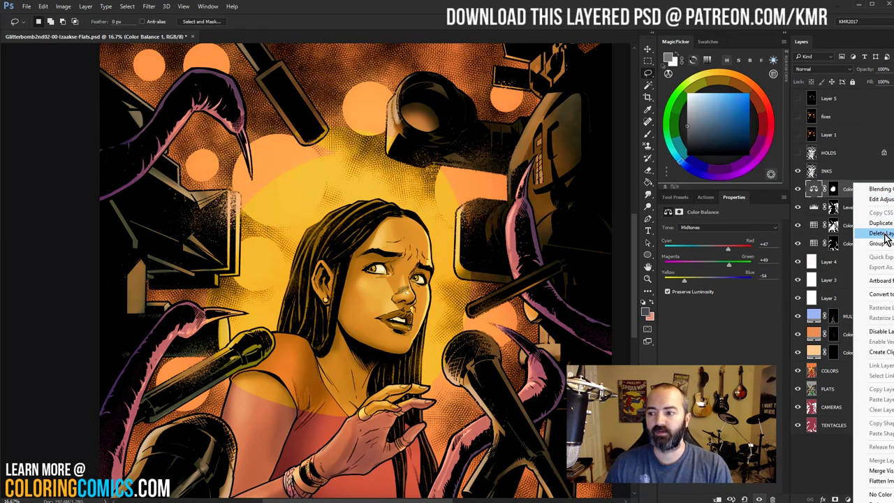
pyautogui.click(881, 232)
pyautogui.hotkey('ctrl', 'z')
pyautogui.hotkey('ctrl', 'alt', 'z')
pyautogui.hotkey('ctrl', 'alt', 'z')
pyautogui.hotkey('ctrl', 'alt', 'z')
pyautogui.hotkey('ctrl', 'alt', 'z')
pyautogui.hotkey('ctrl', 'alt', 'z')
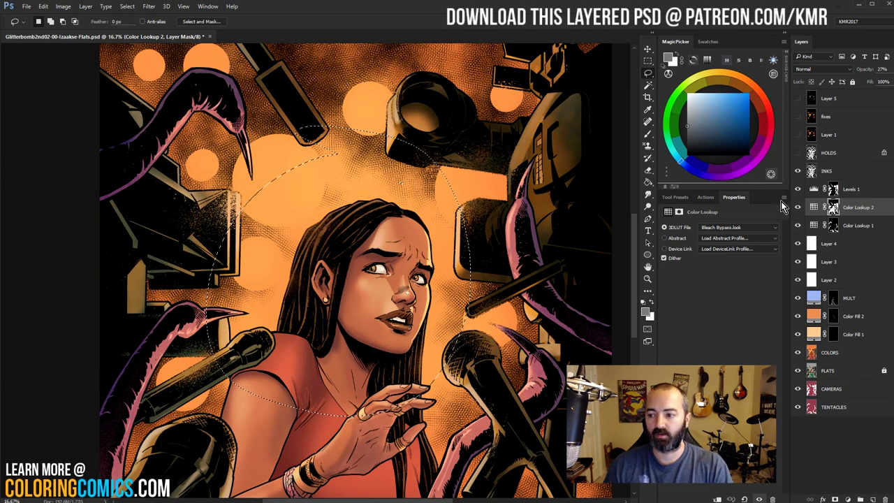
pyautogui.click(845, 193)
pyautogui.click(847, 499)
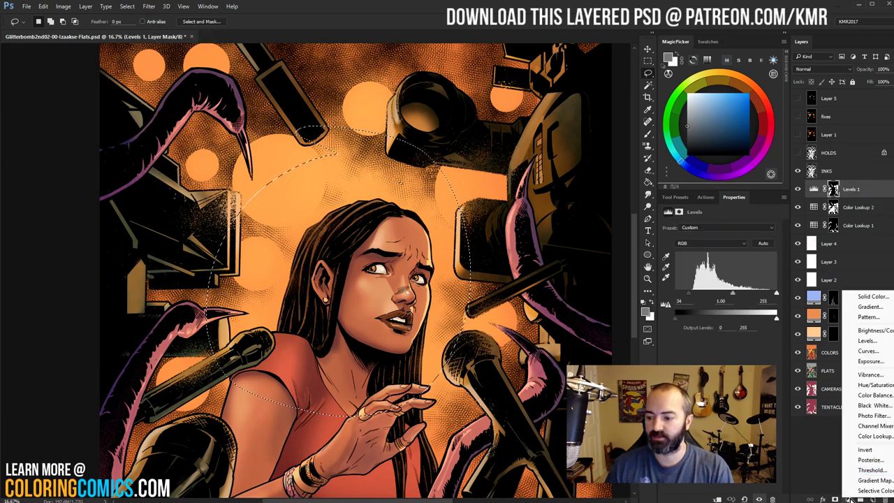
pyautogui.click(866, 335)
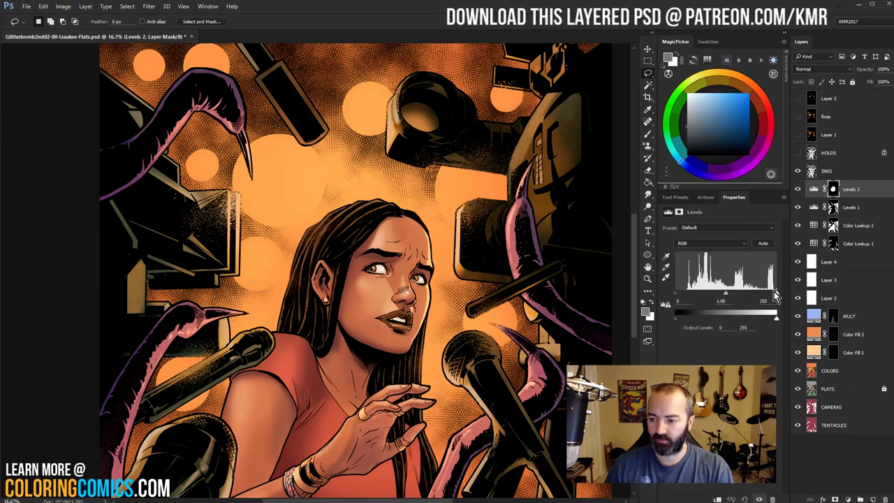
pyautogui.moveTo(777, 292); pyautogui.dragTo(725, 297)
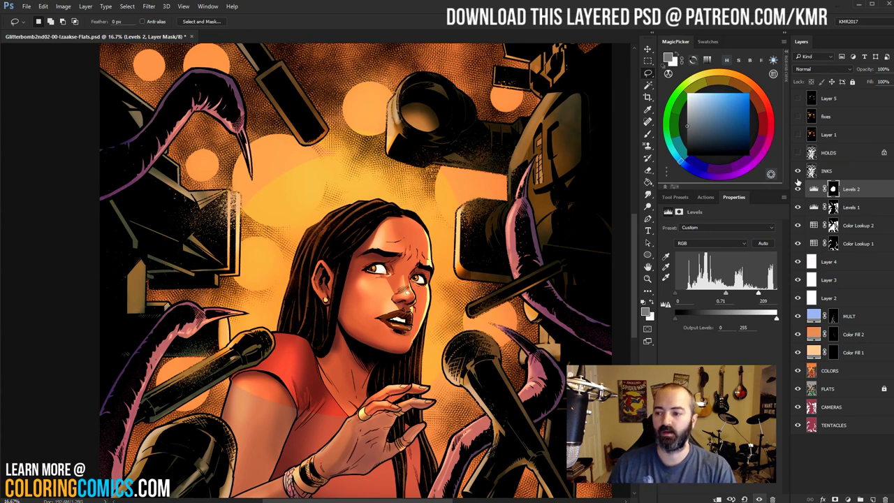
pyautogui.press('Delete')
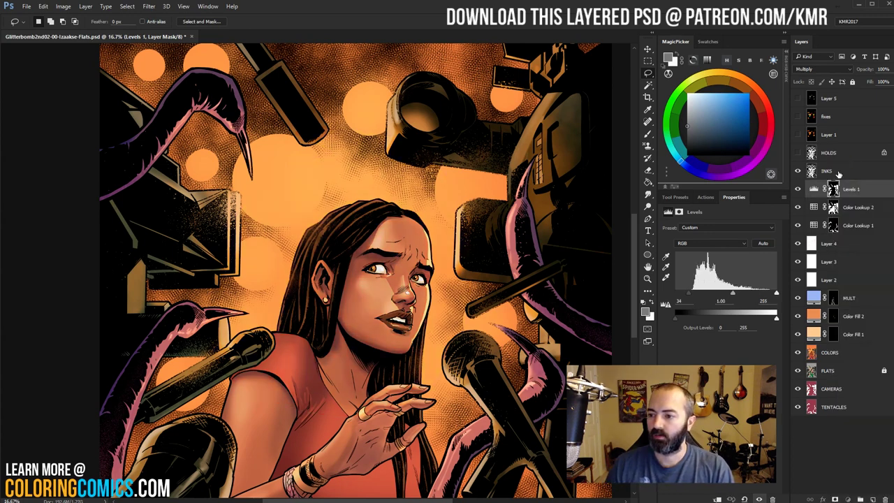
# Toggle the INKS and HOLDS layers on and off to compare the two line-art versions
pyautogui.click(812, 172)
pyautogui.click(798, 172)
pyautogui.click(798, 171)
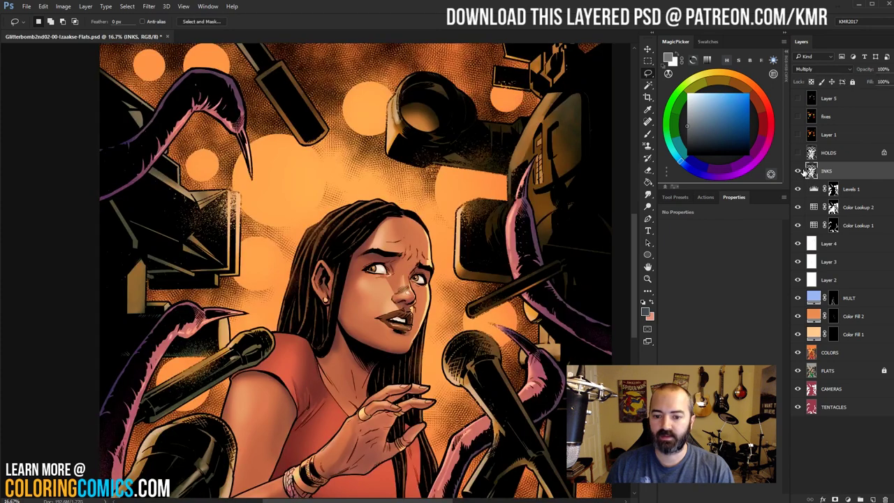
pyautogui.click(798, 152)
pyautogui.click(798, 171)
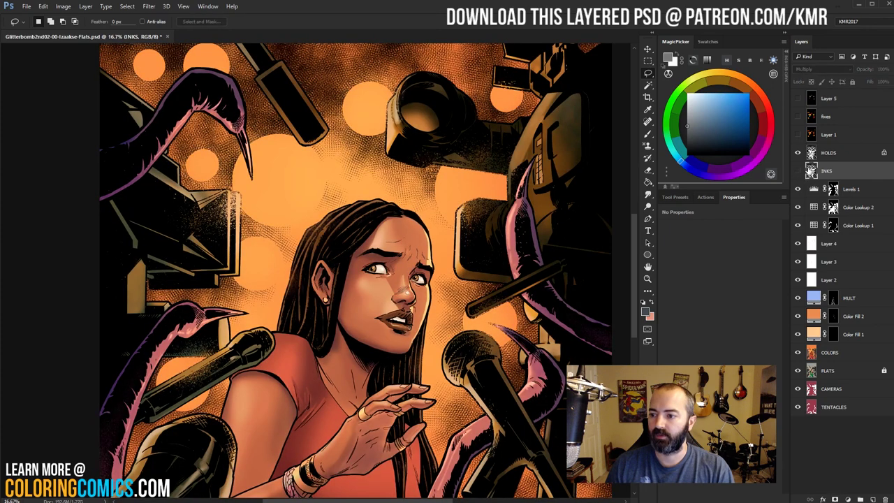
pyautogui.click(798, 153)
pyautogui.click(797, 152)
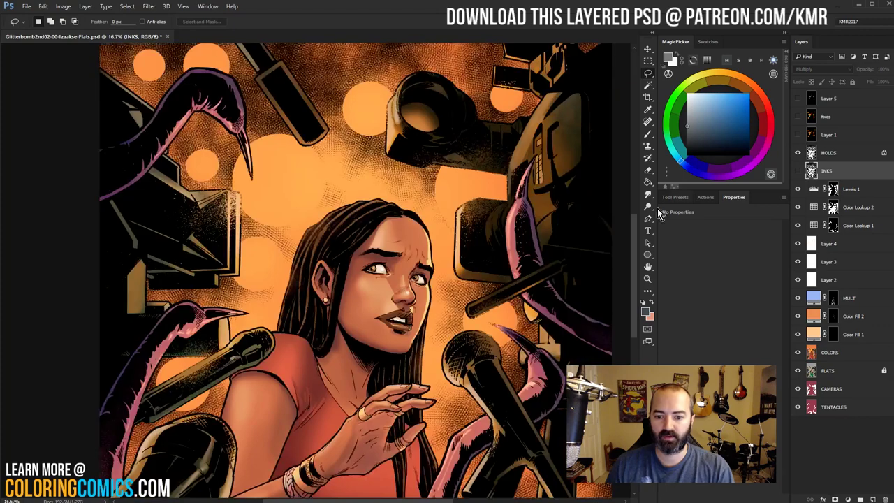
# Shift the view and flick the HOLDS layer repeatedly to compare line art against the colours
pyautogui.moveTo(444, 312); pyautogui.dragTo(427, 291)
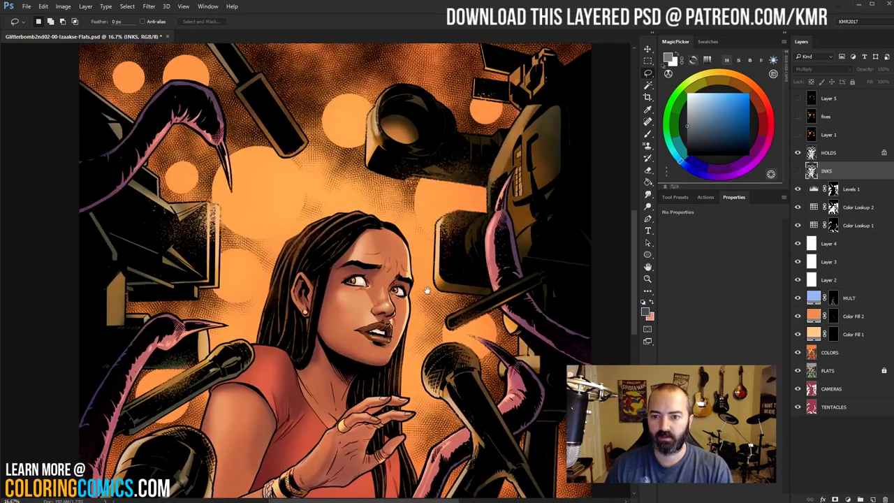
pyautogui.click(798, 155)
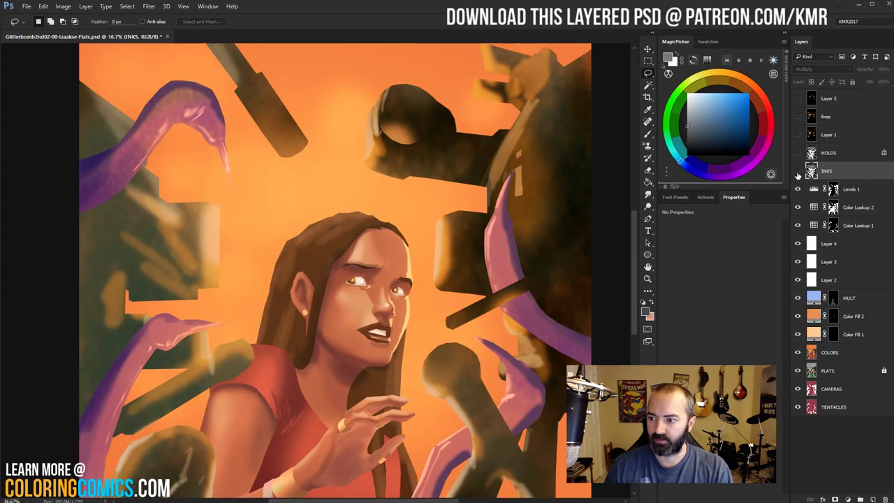
pyautogui.click(799, 153)
pyautogui.click(799, 154)
pyautogui.click(800, 155)
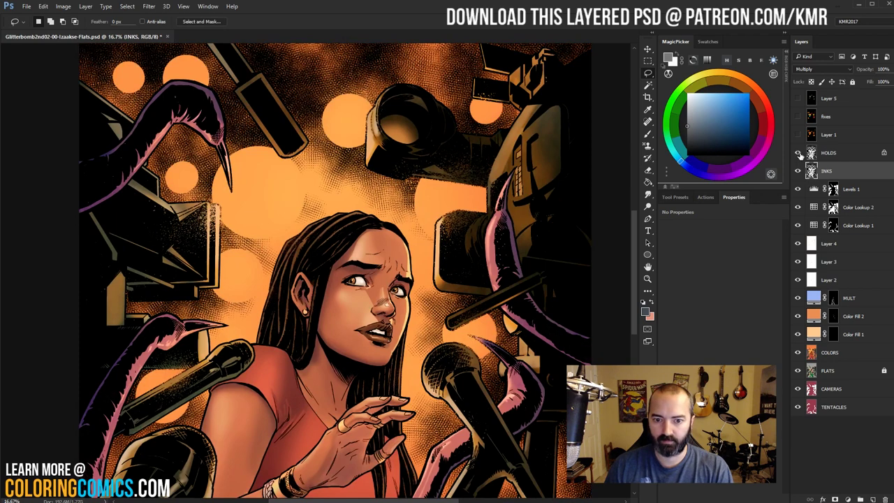
pyautogui.click(800, 156)
pyautogui.click(801, 155)
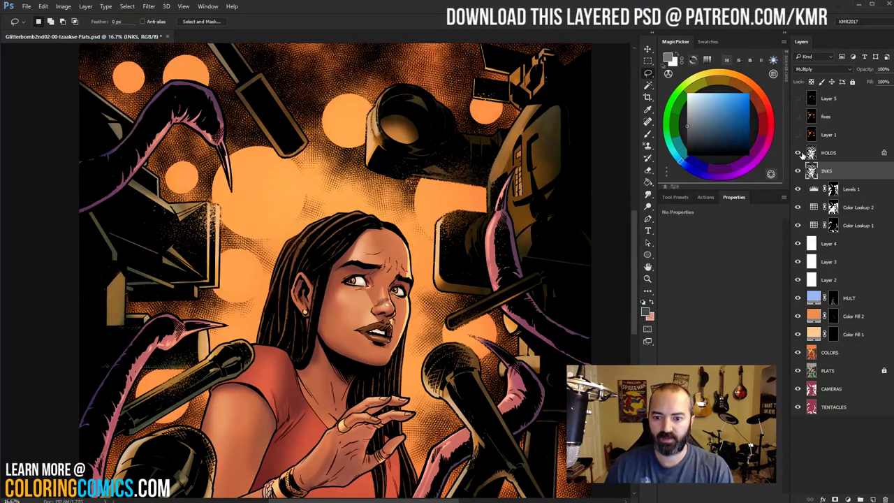
pyautogui.click(801, 156)
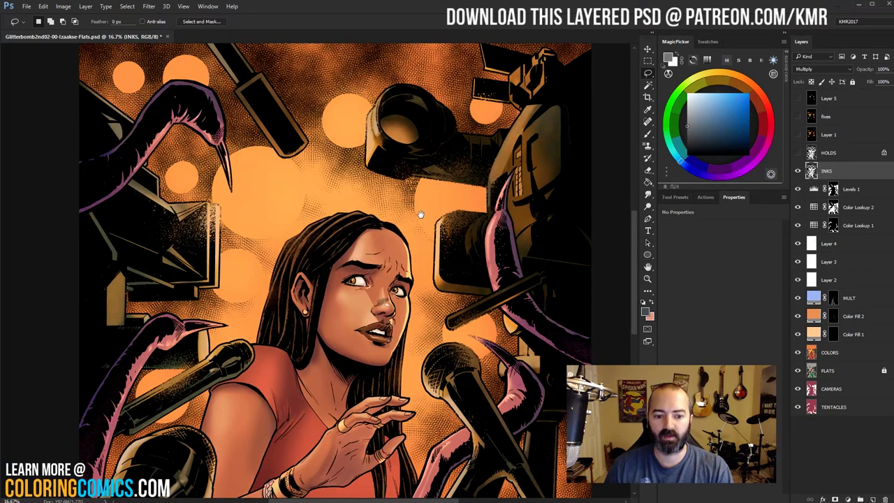
# Leave INKS hidden with HOLDS visible, then zoom out to see more of the cover
pyautogui.moveTo(420, 214); pyautogui.dragTo(496, 317)
pyautogui.click(798, 171)
pyautogui.click(798, 153)
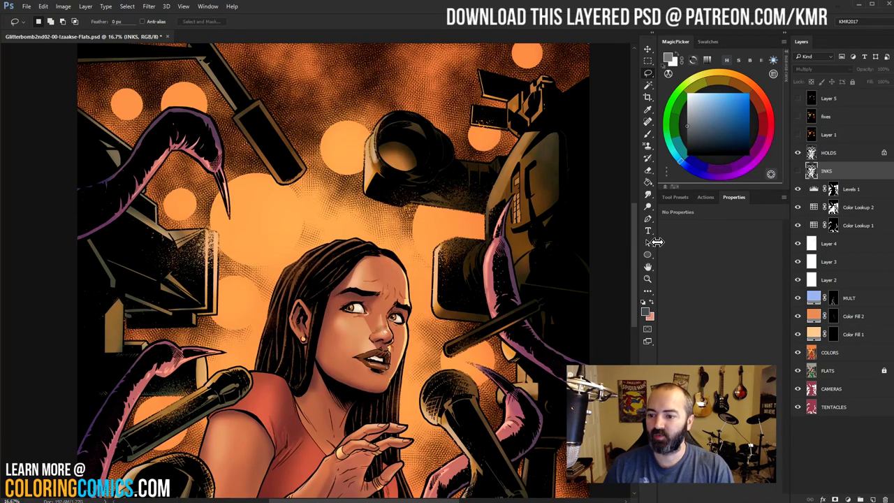
pyautogui.click(646, 280)
pyautogui.keyDown('alt'); pyautogui.click(550, 329); pyautogui.keyUp('alt')
# Turn on the Layer 1, Layer 5 and fixes glow layers over the cover
pyautogui.moveTo(573, 243); pyautogui.dragTo(578, 160)
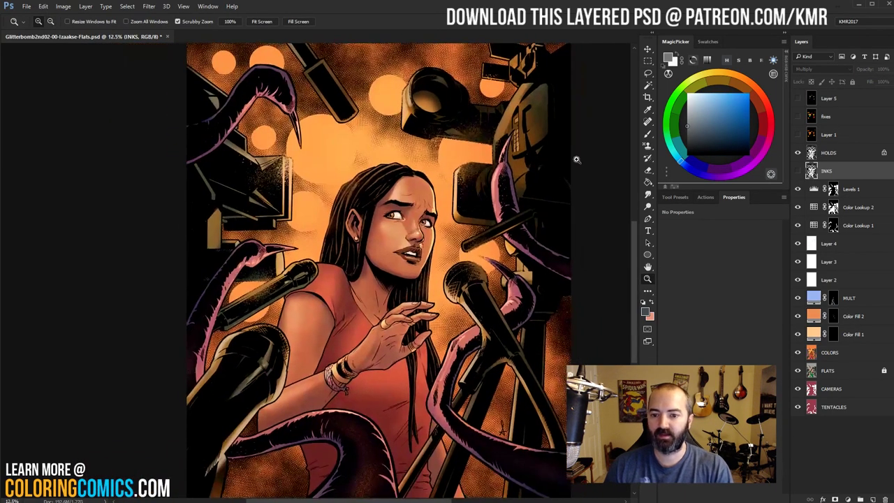
pyautogui.click(798, 134)
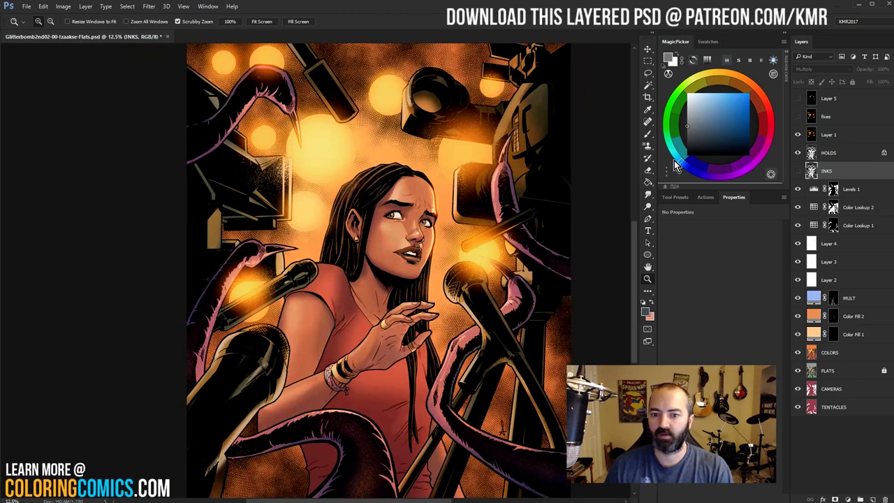
pyautogui.click(798, 98)
pyautogui.moveTo(538, 206); pyautogui.dragTo(544, 268)
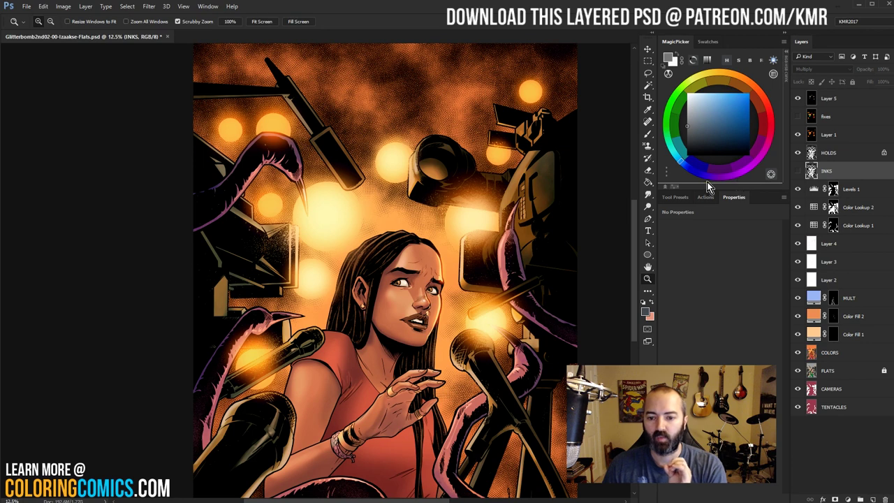
pyautogui.click(797, 116)
pyautogui.press('l')
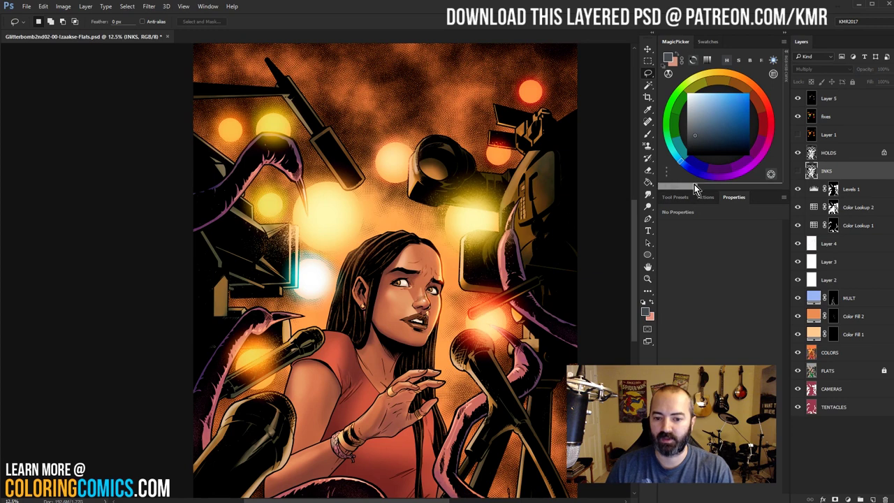
# Toggle the Layer 1 glows off and on to compare their effect
pyautogui.click(816, 136)
pyautogui.click(798, 134)
pyautogui.click(799, 134)
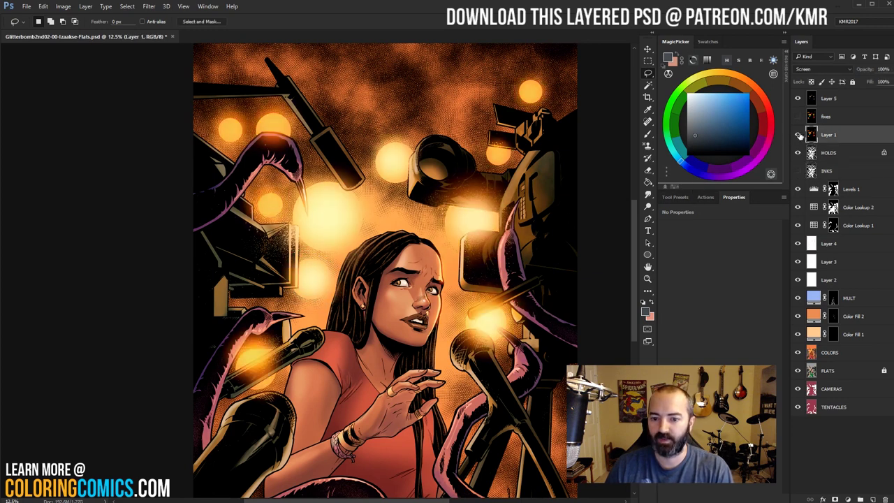
pyautogui.click(800, 136)
pyautogui.click(798, 134)
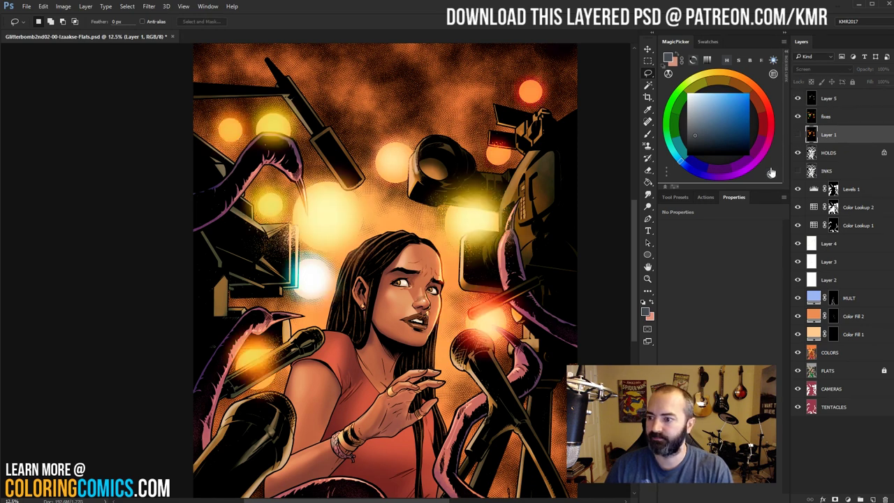
# Toggle the Layer 5 glows to compare, keep them visible, and zoom out to the whole cover
pyautogui.click(798, 101)
pyautogui.click(800, 100)
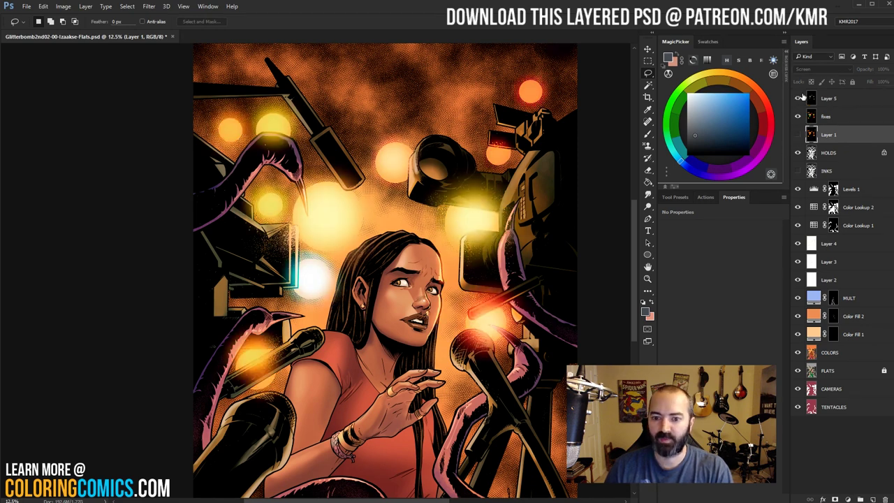
pyautogui.click(808, 96)
pyautogui.click(798, 99)
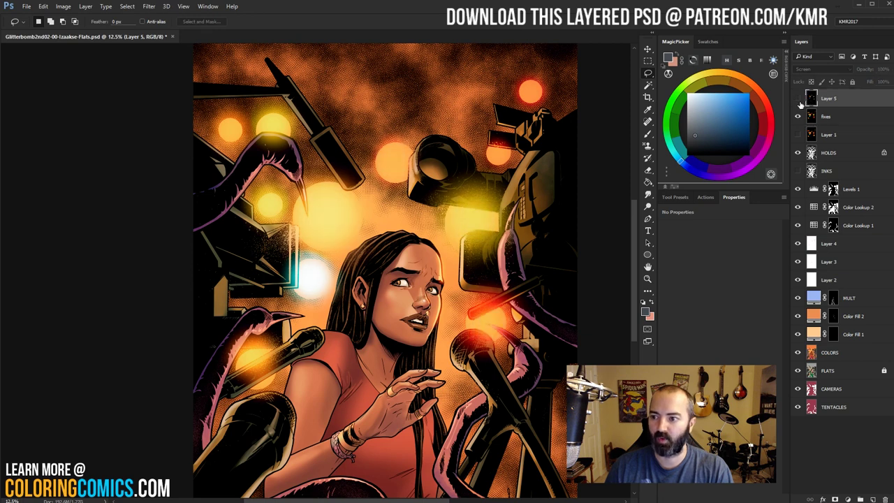
pyautogui.click(799, 98)
pyautogui.click(799, 98)
pyautogui.click(800, 99)
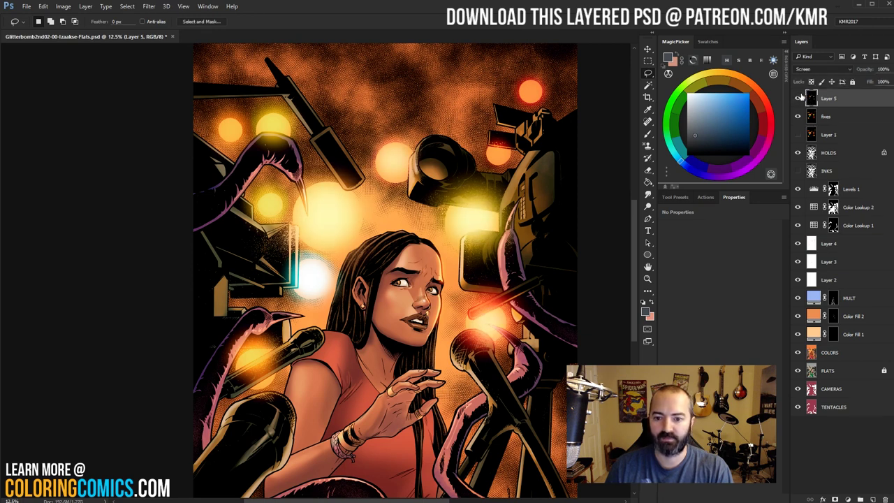
pyautogui.press('z')
pyautogui.keyDown('alt'); pyautogui.click(463, 294); pyautogui.keyUp('alt')
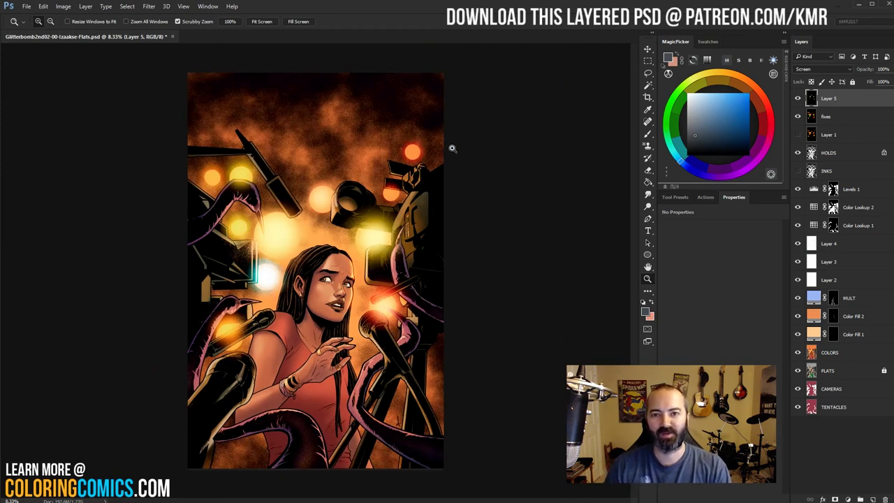
pyautogui.click(374, 264)
pyautogui.click(374, 263)
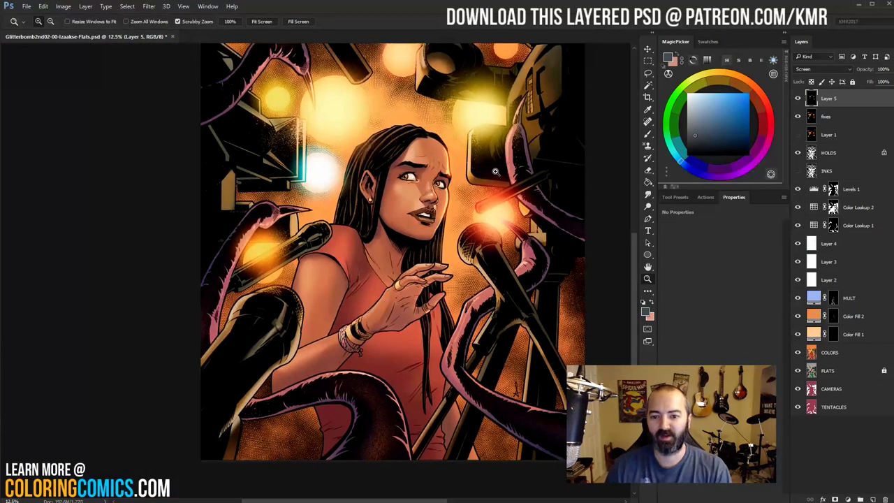